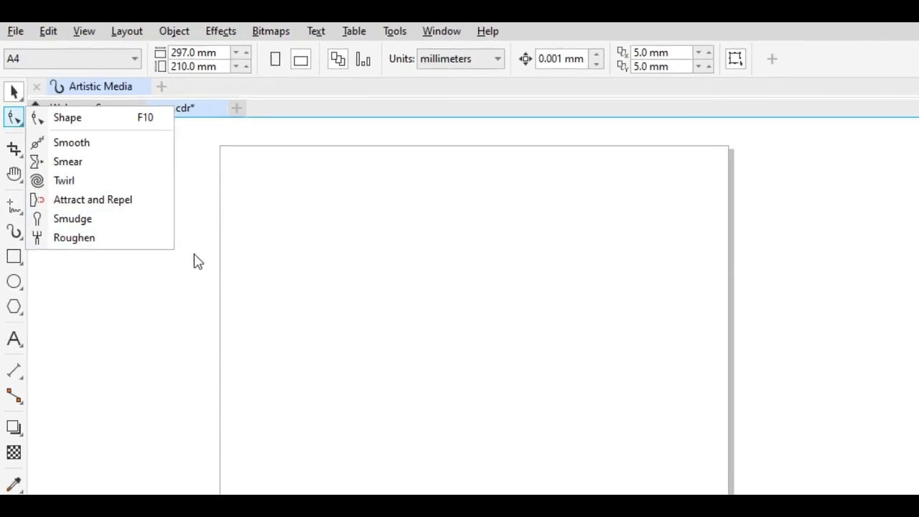
Step: Draw a rectangle about 155 by 111 mm with a green fill and place a red-filled copy beside it
click(194, 255)
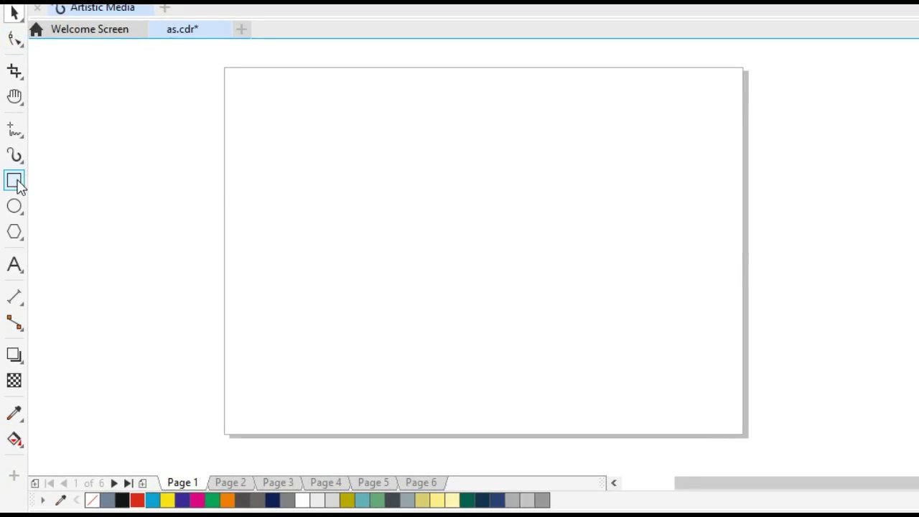
click(15, 181)
drag(168, 128, 439, 321)
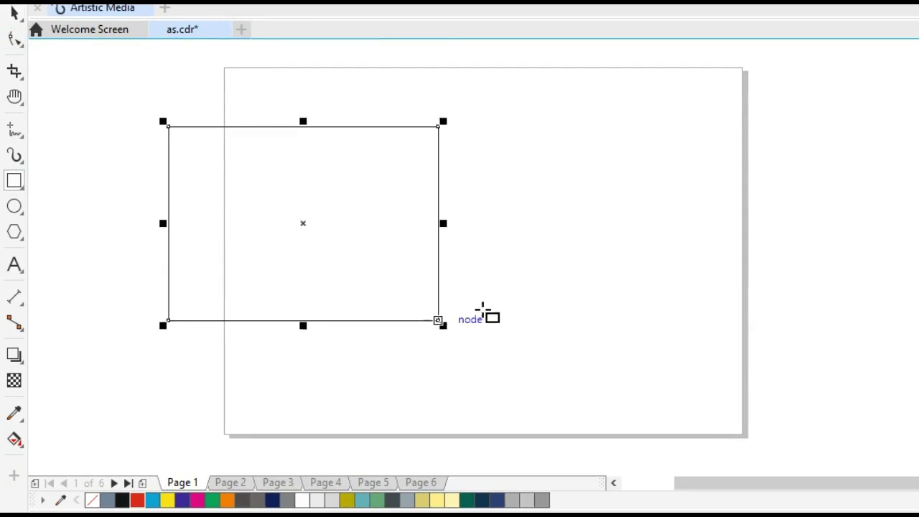
click(212, 501)
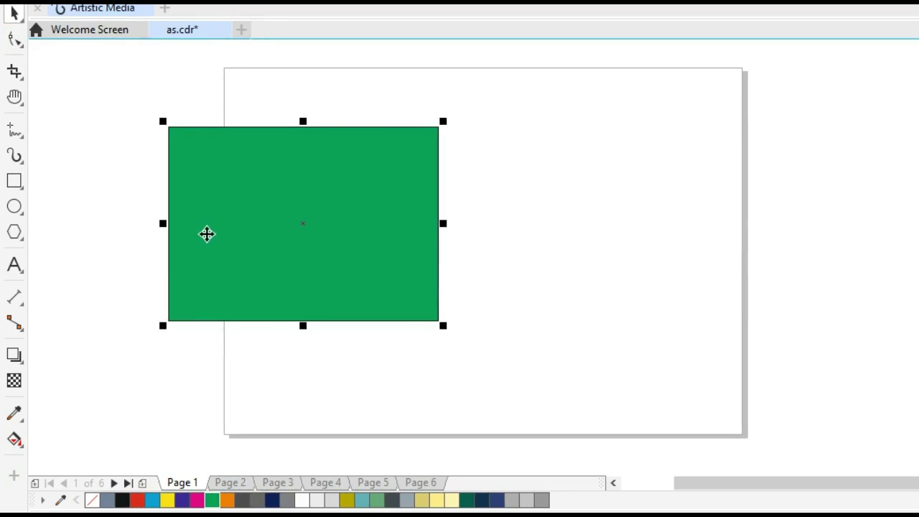
drag(220, 232, 489, 241)
click(138, 501)
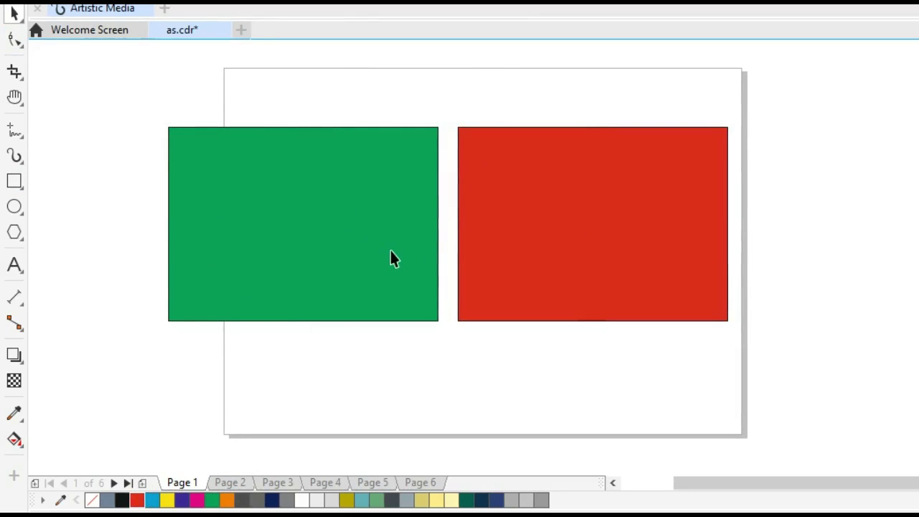
Step: With the Attract tool at a 30 mm nib size, pull four notches down into the green rectangle's top edge
click(298, 271)
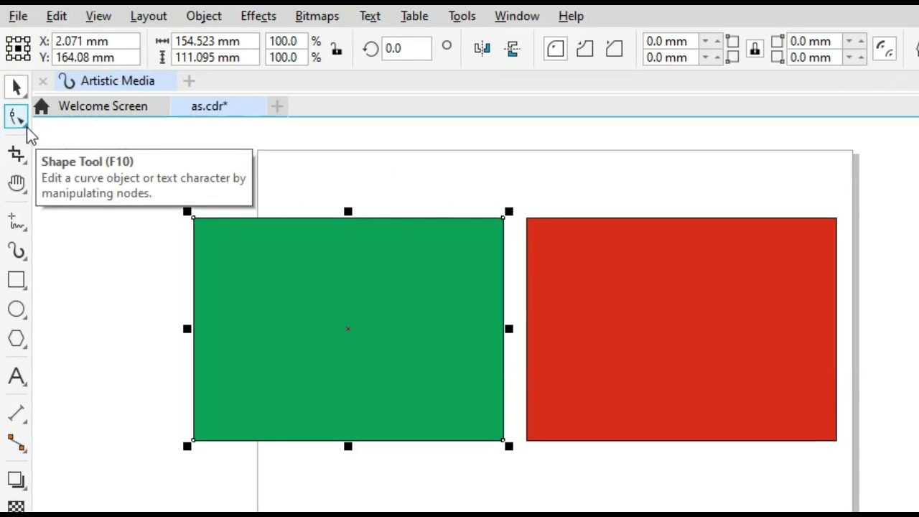
click(28, 128)
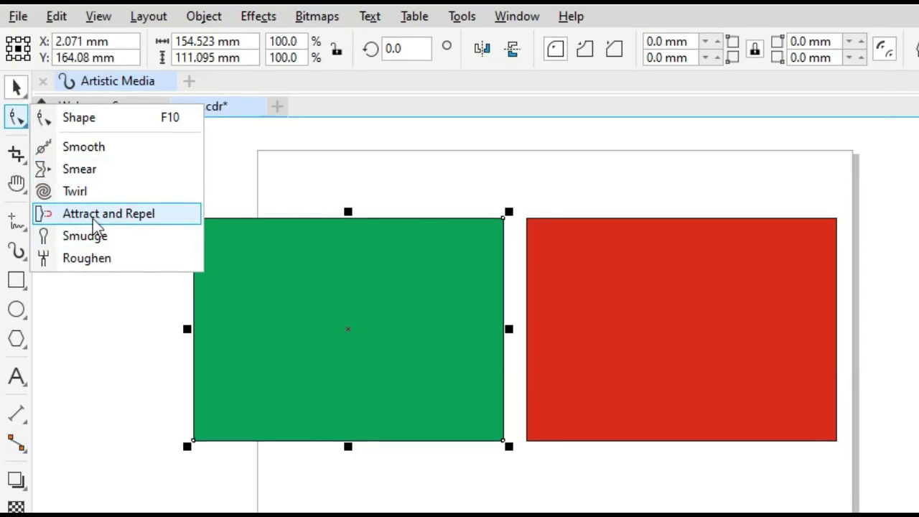
click(71, 220)
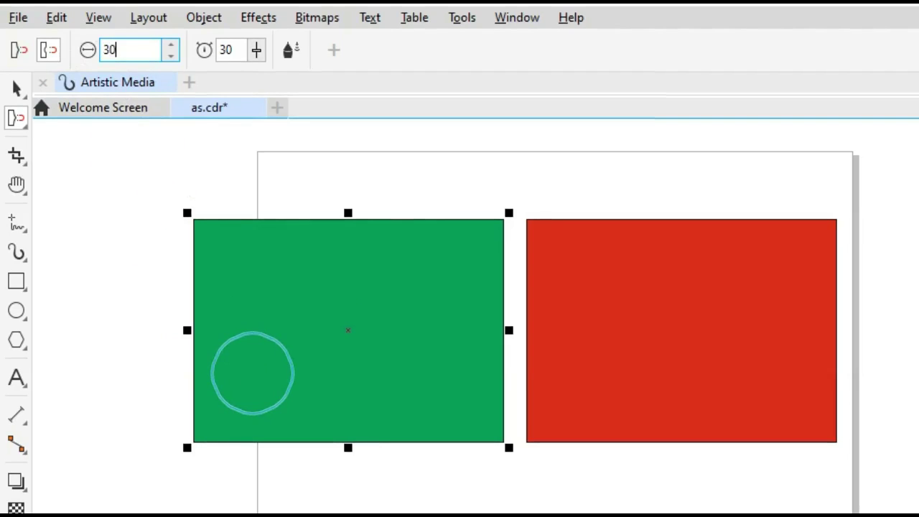
key(Return)
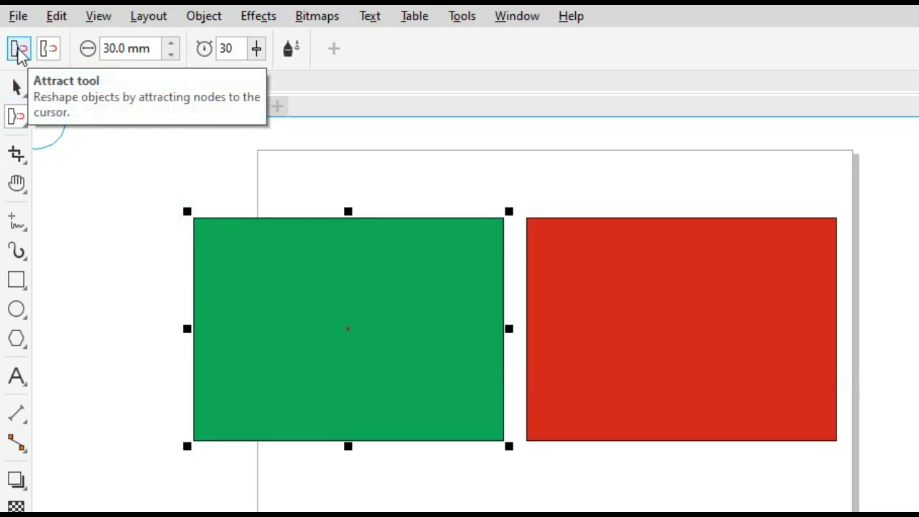
click(19, 52)
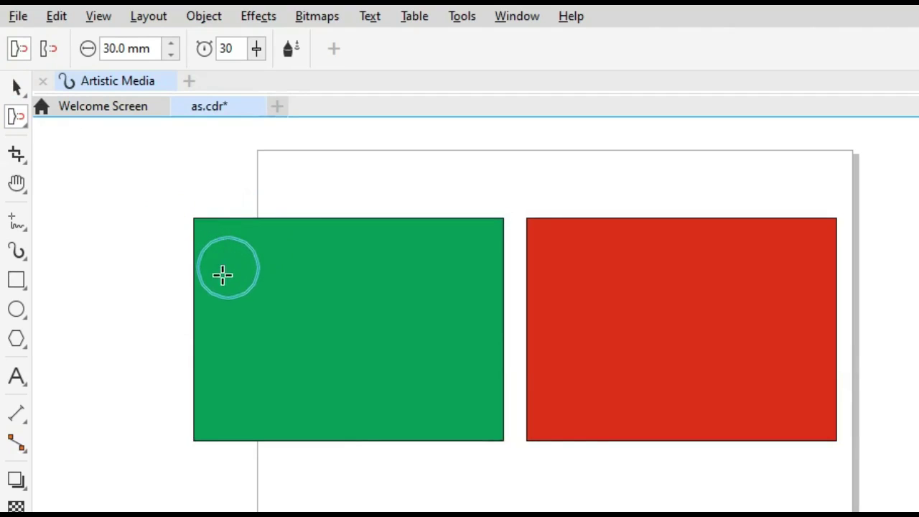
mouse_move(222, 274)
mouse_down()
mouse_move(273, 230)
mouse_move(310, 242)
mouse_move(306, 275)
mouse_up()
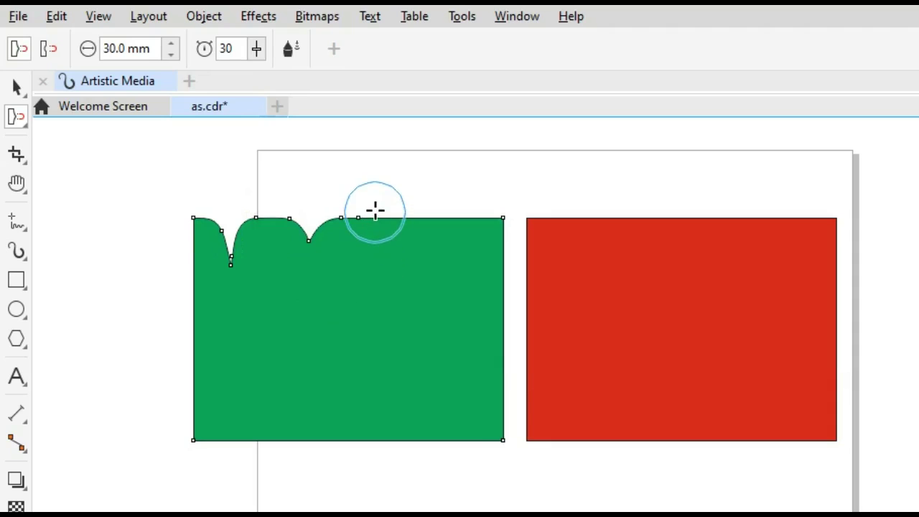
drag(374, 209, 379, 265)
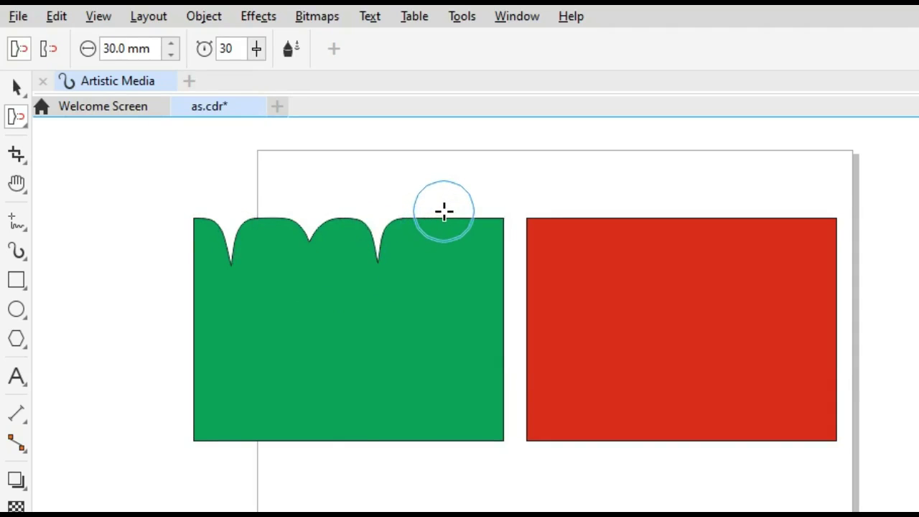
mouse_move(443, 211)
mouse_down()
mouse_move(448, 276)
mouse_move(435, 289)
mouse_up()
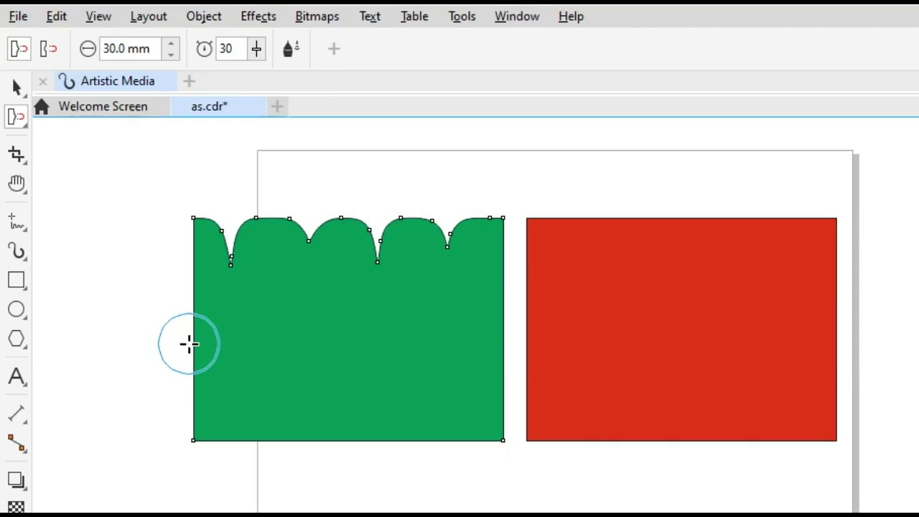
Step: Attract the green shape's left edge inward into one deep notch and its bottom edge outward into four spikes
drag(185, 343, 268, 348)
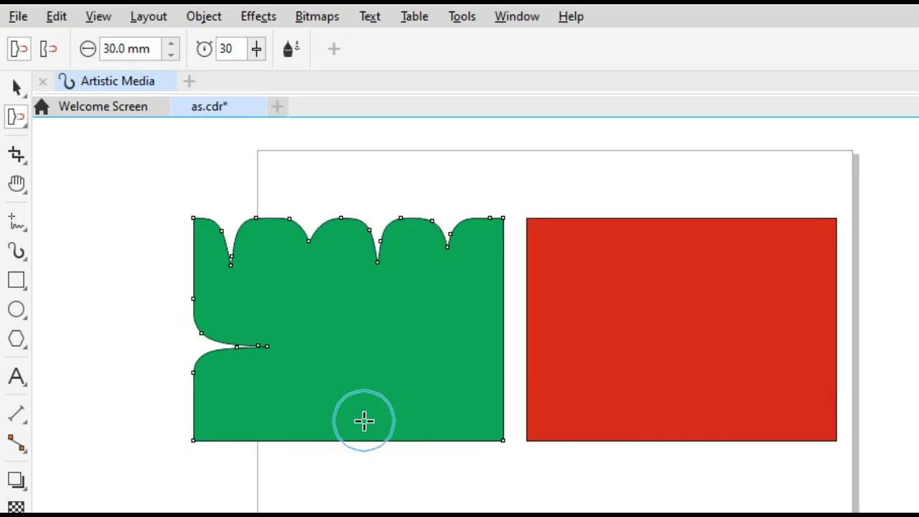
drag(364, 421, 369, 488)
drag(308, 426, 306, 479)
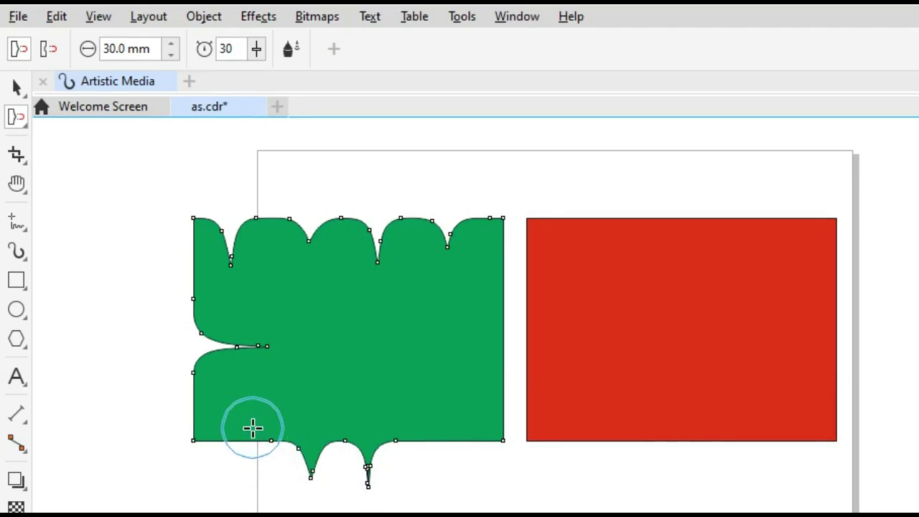
drag(251, 428, 254, 474)
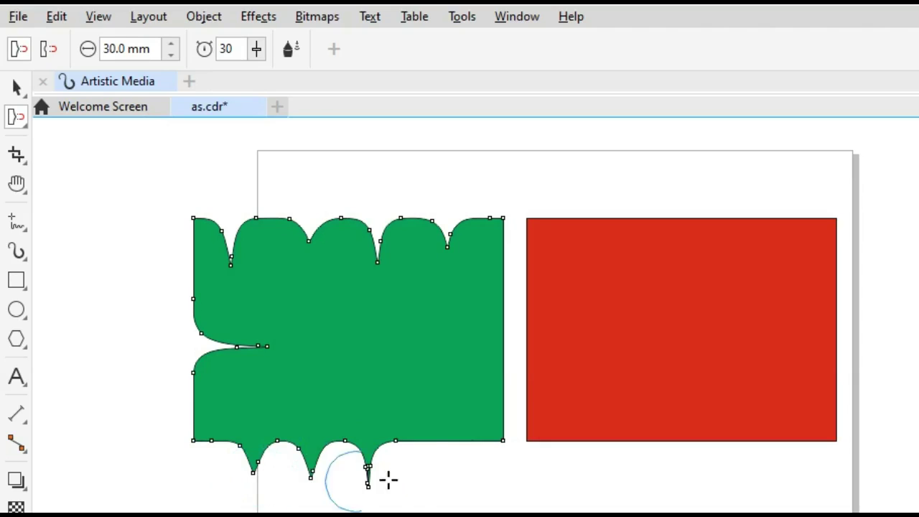
drag(449, 429, 446, 487)
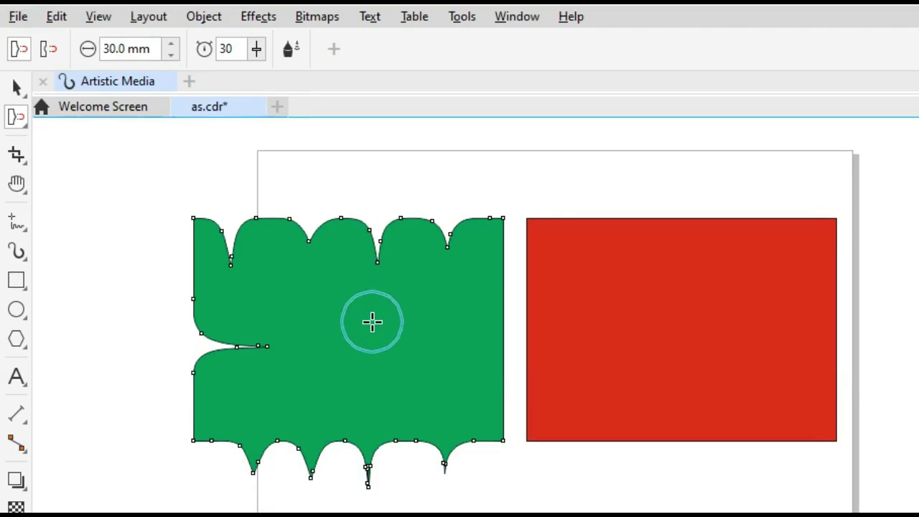
Step: Switch to the Repel tool and push three round notches into the red rectangle's top edge
click(43, 53)
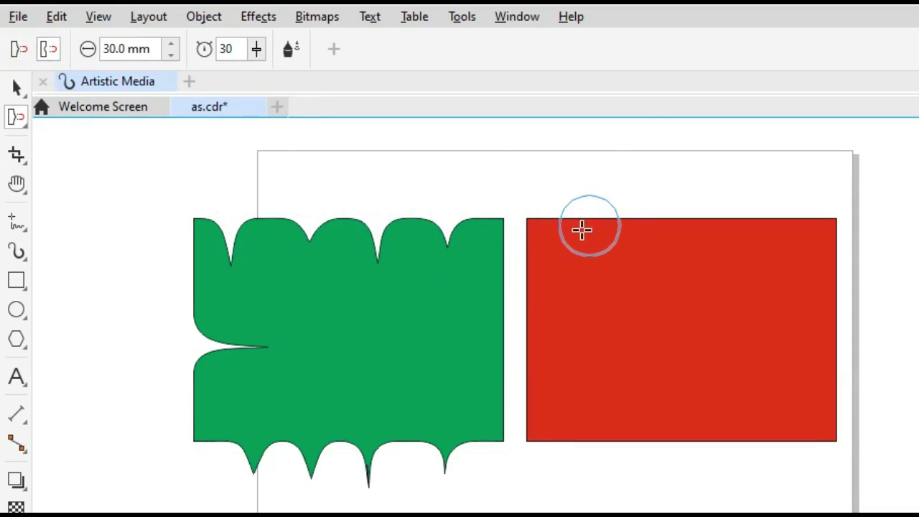
click(670, 326)
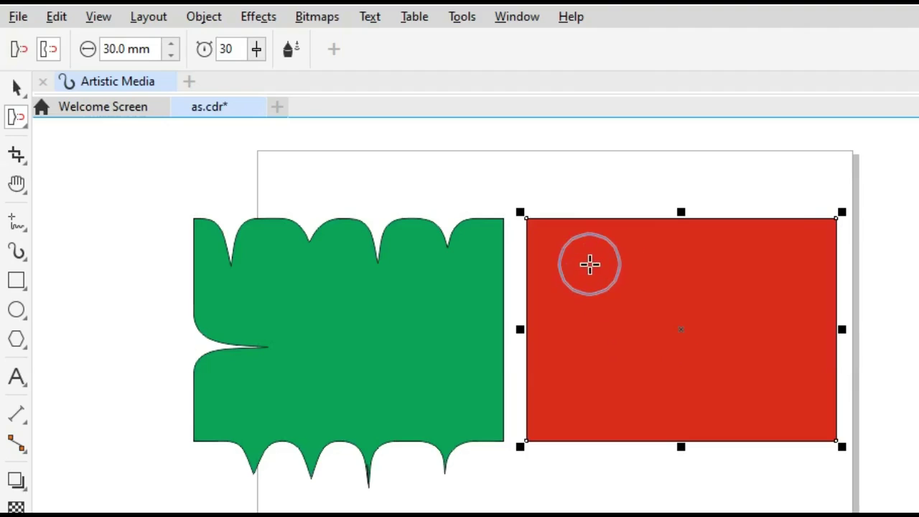
click(562, 215)
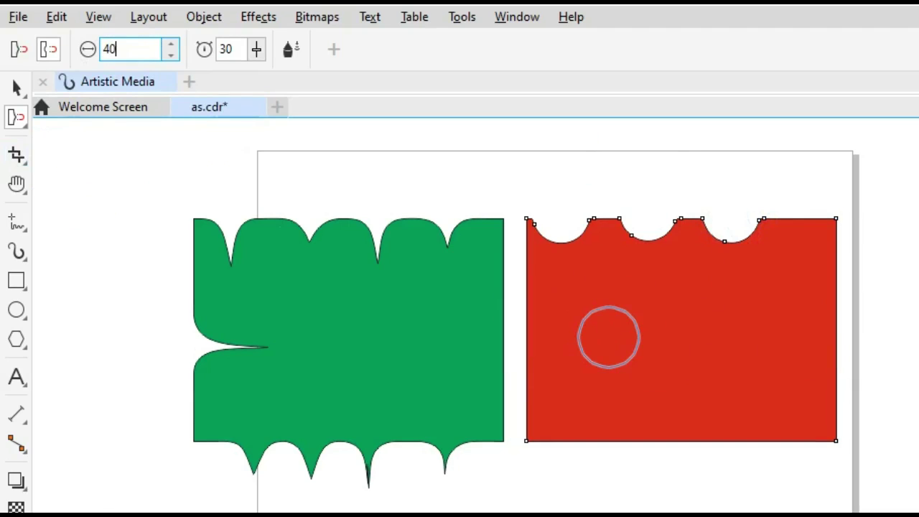
Step: Set the Repel nib size to 40 mm and push two round notches into the red shape's right edge
key(Return)
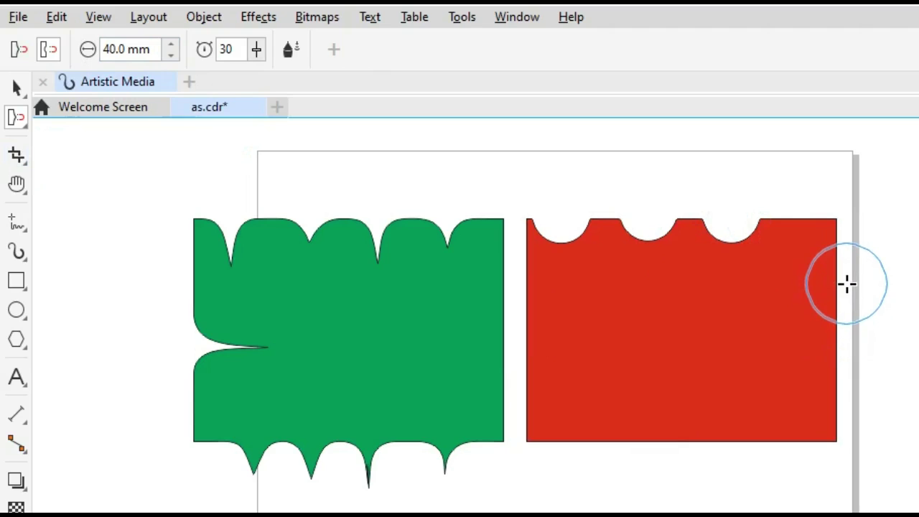
click(726, 312)
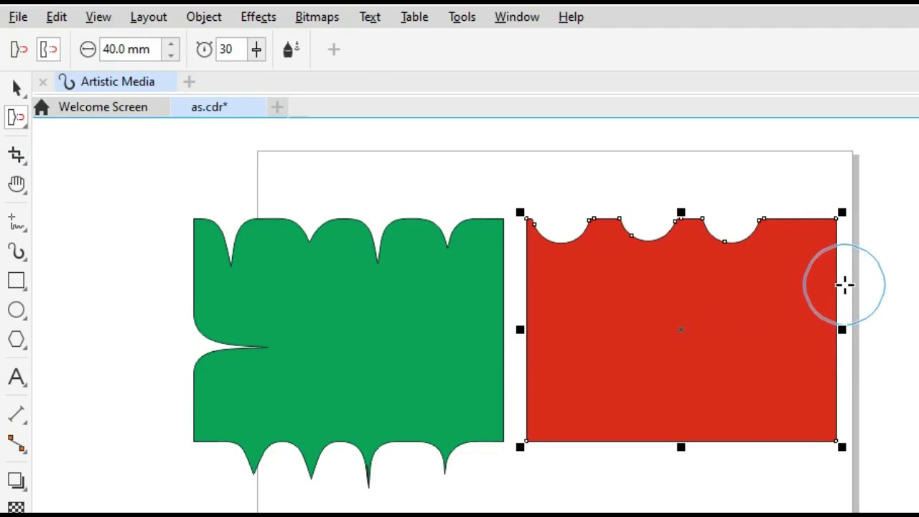
key(Escape)
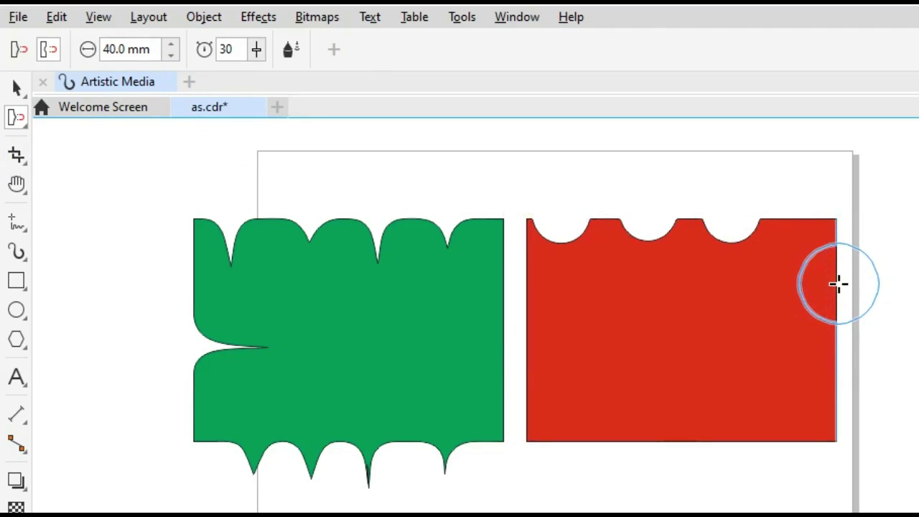
click(838, 284)
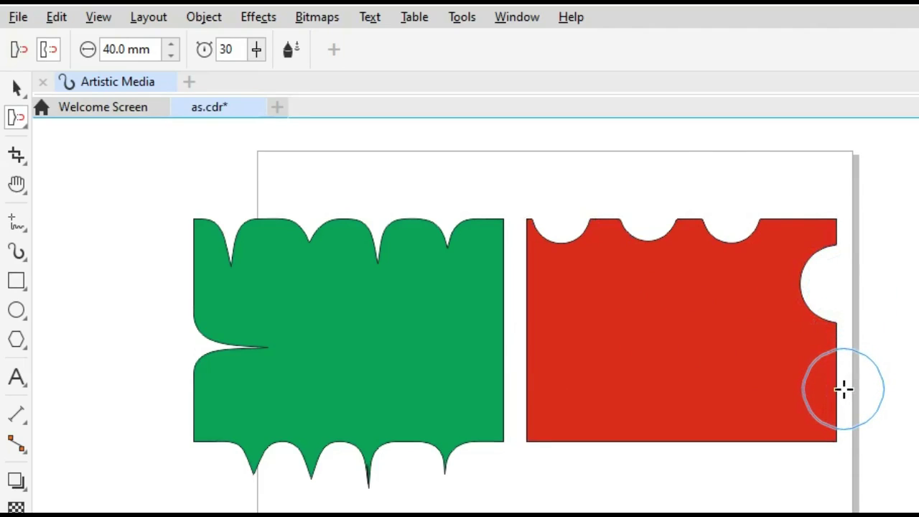
drag(843, 389, 886, 393)
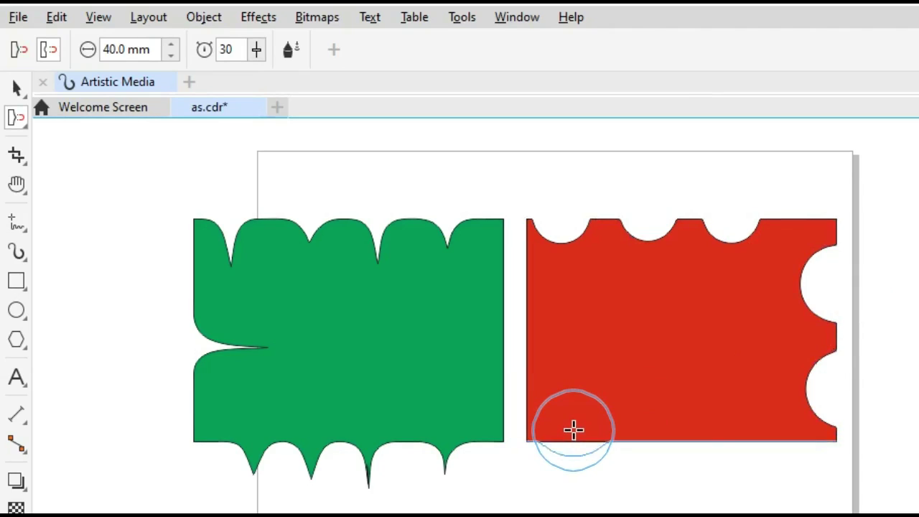
Step: Repel the red shape's bottom edge outward into three round bulges
click(574, 430)
drag(573, 430, 575, 431)
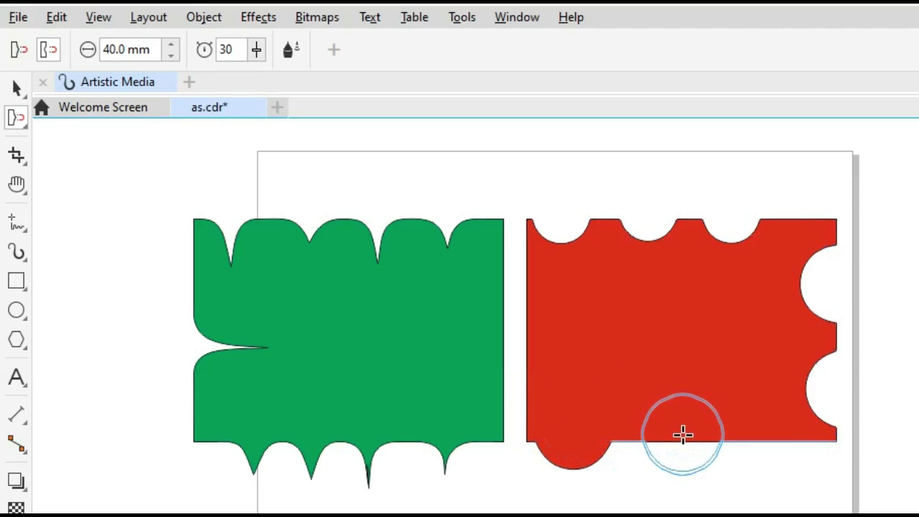
drag(681, 434, 683, 434)
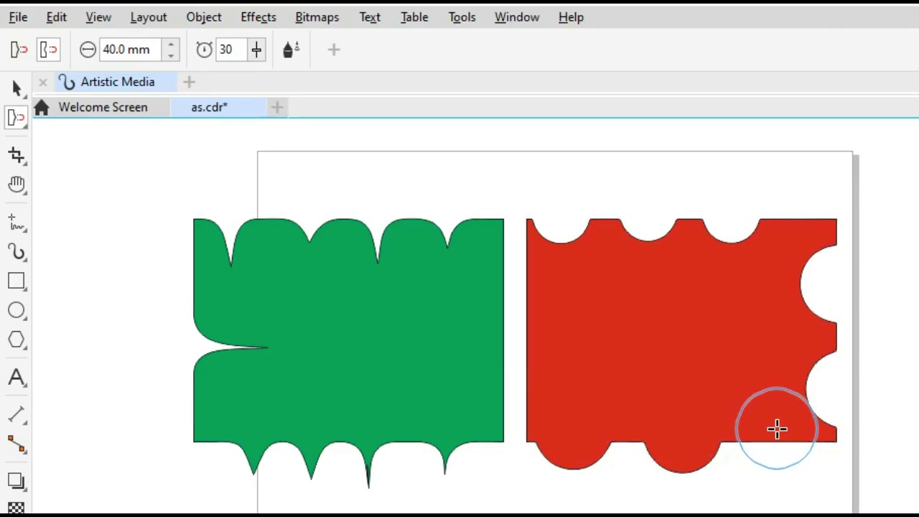
click(777, 430)
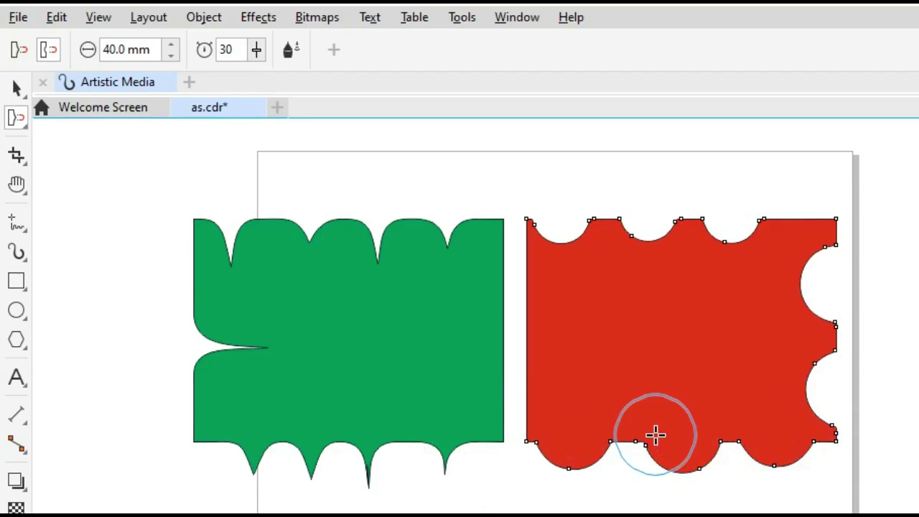
Step: Undo all the Attract and Repel edits on both the red and green shapes
key(ctrl+z)
key(ctrl+z)
key(ctrl+z)
key(ctrl+z)
key(ctrl+z)
key(ctrl+z)
key(ctrl+z)
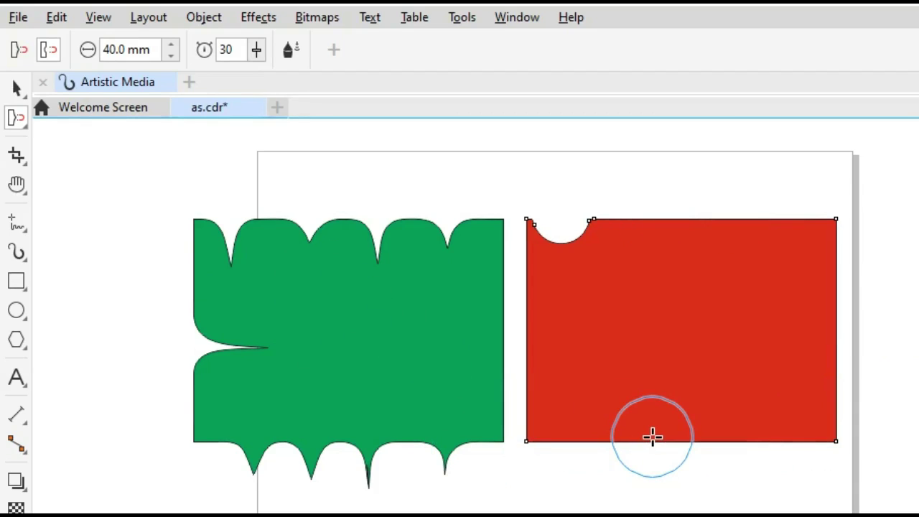
key(ctrl+z)
key(ctrl+z)
key(ctrl+z)
key(ctrl+z)
key(ctrl+z)
key(ctrl+z)
key(ctrl+z)
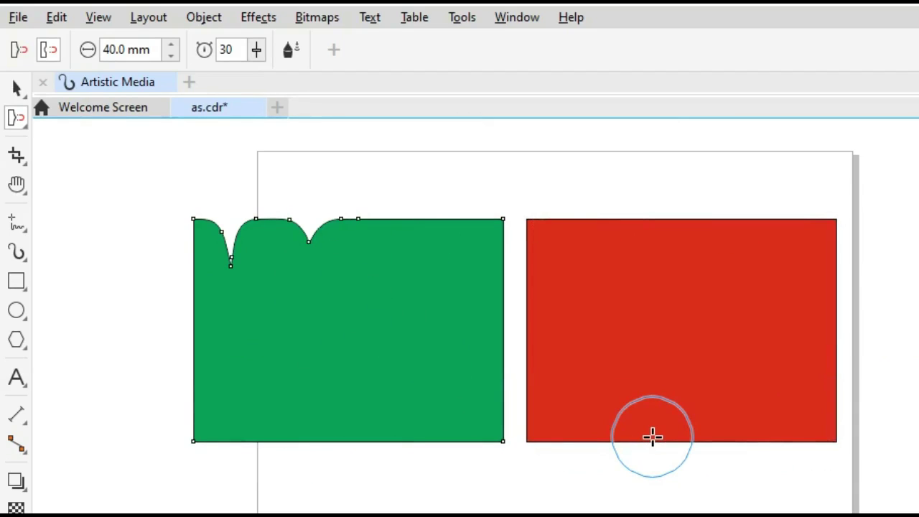
key(ctrl+z)
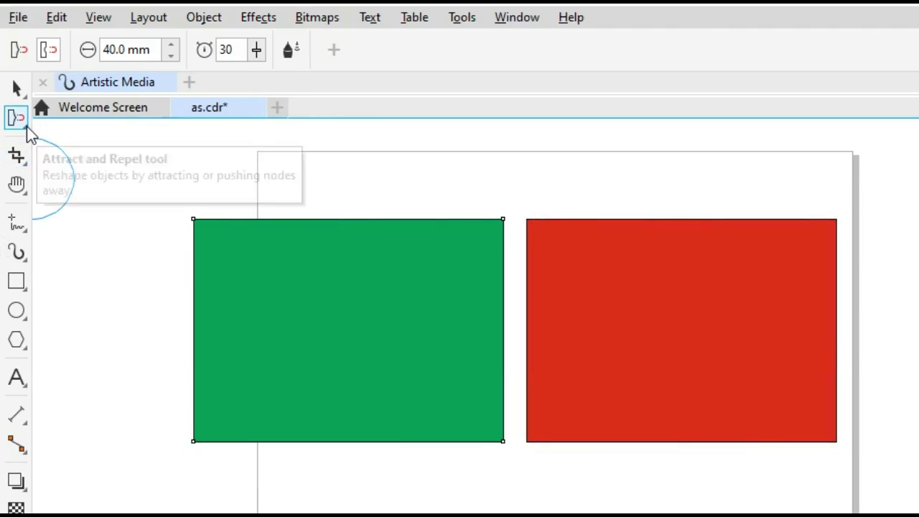
Step: Switch to the Smudge tool and shape the green rectangle's top edge with three rounded notches and two rounded bumps
click(27, 127)
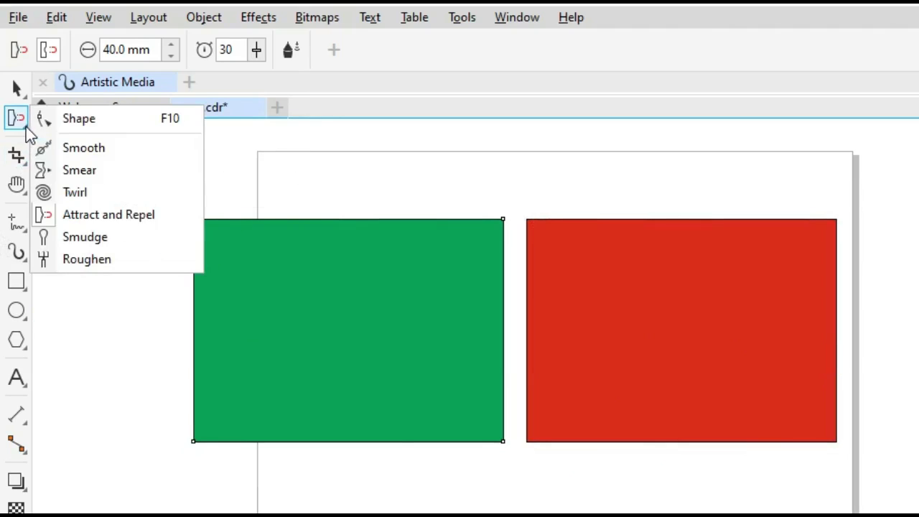
click(83, 237)
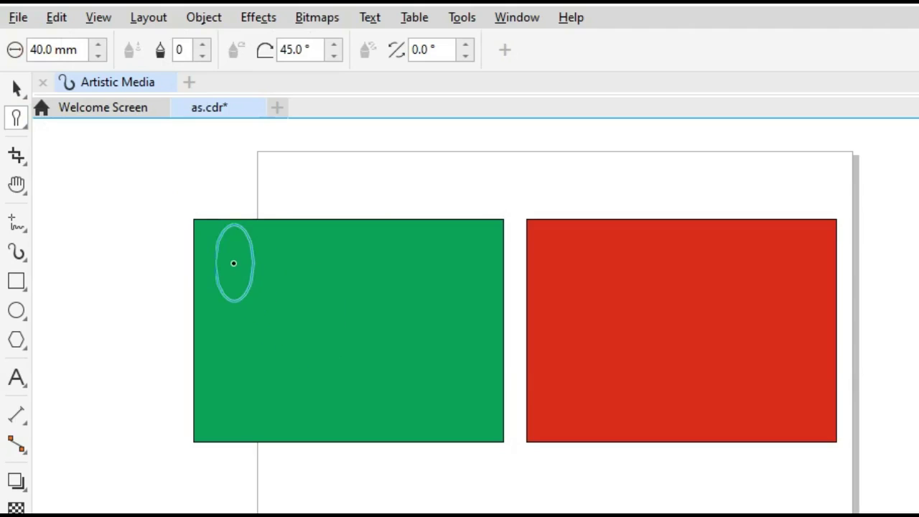
click(317, 325)
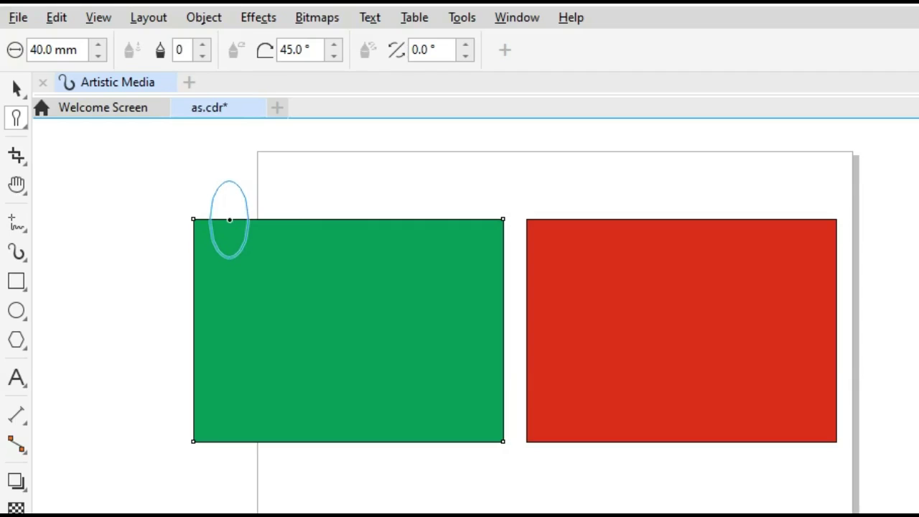
click(229, 219)
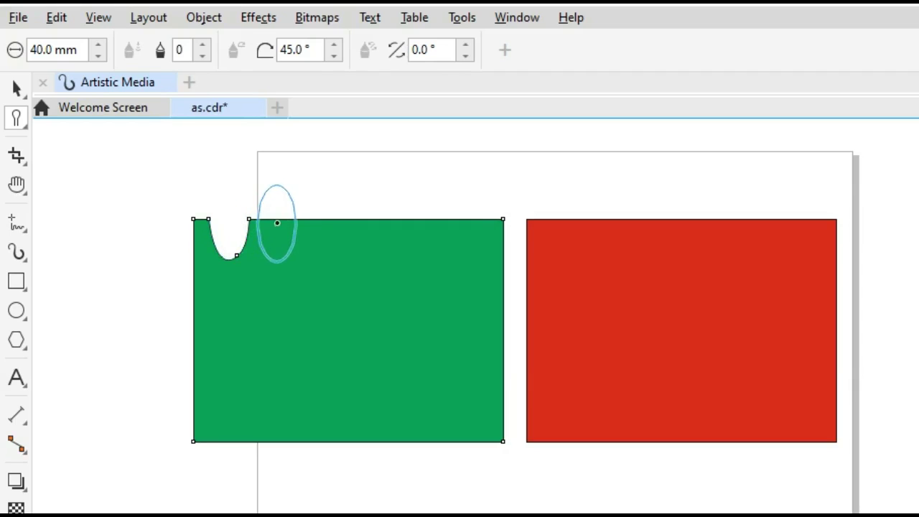
click(285, 222)
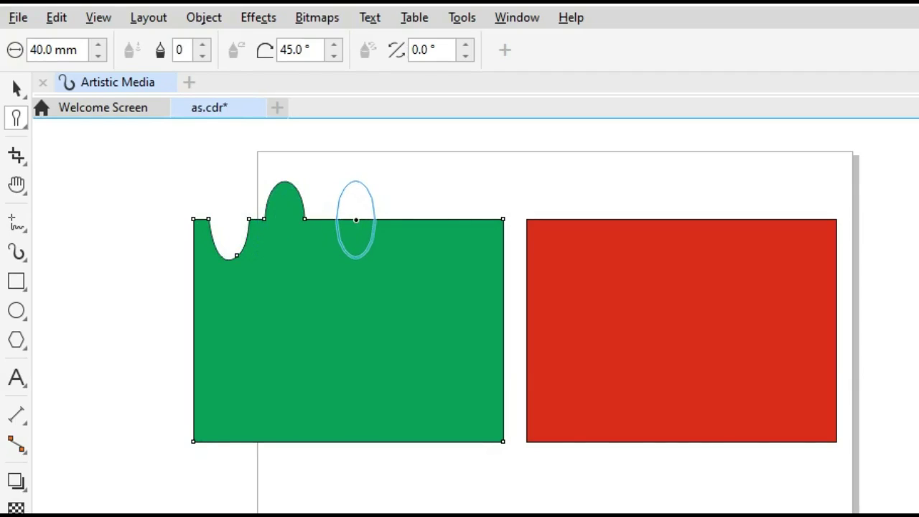
click(357, 220)
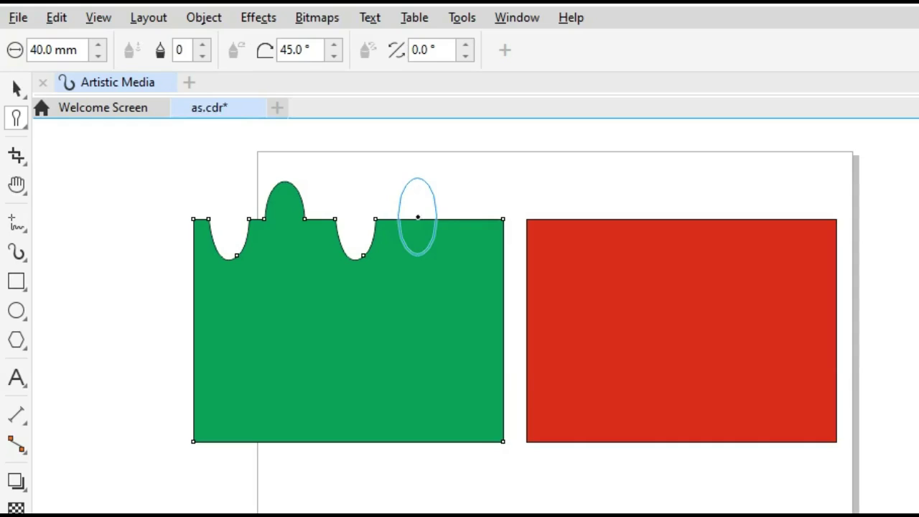
click(417, 217)
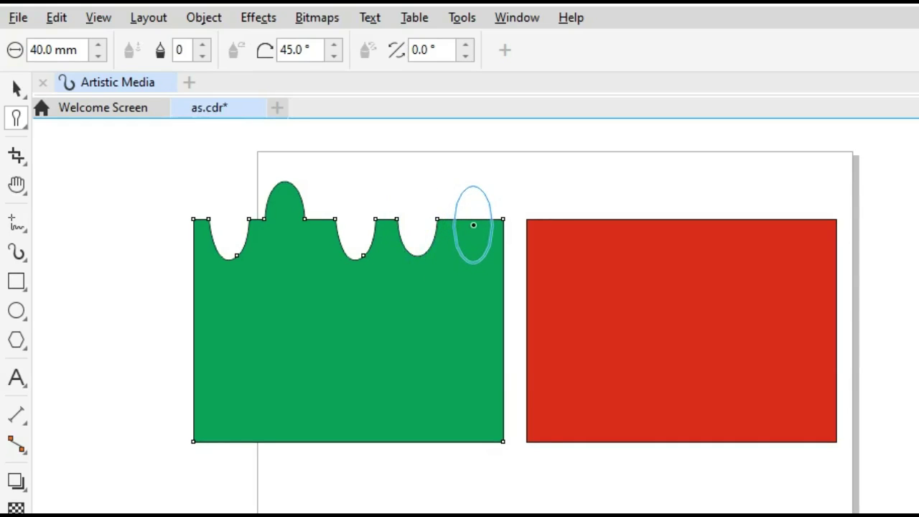
click(473, 223)
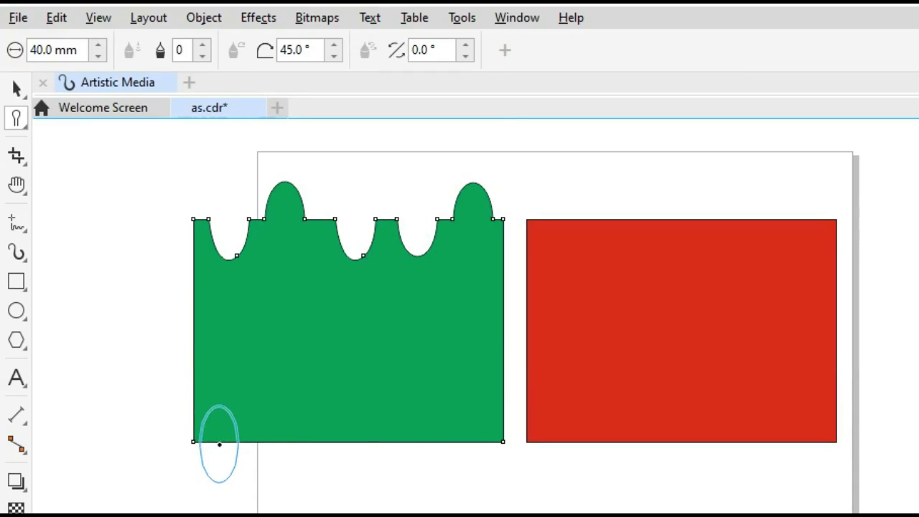
Step: Smudge the green shape's bottom edge into two notches and three downward protrusions, and push a deep slot into its right edge
drag(219, 445, 227, 334)
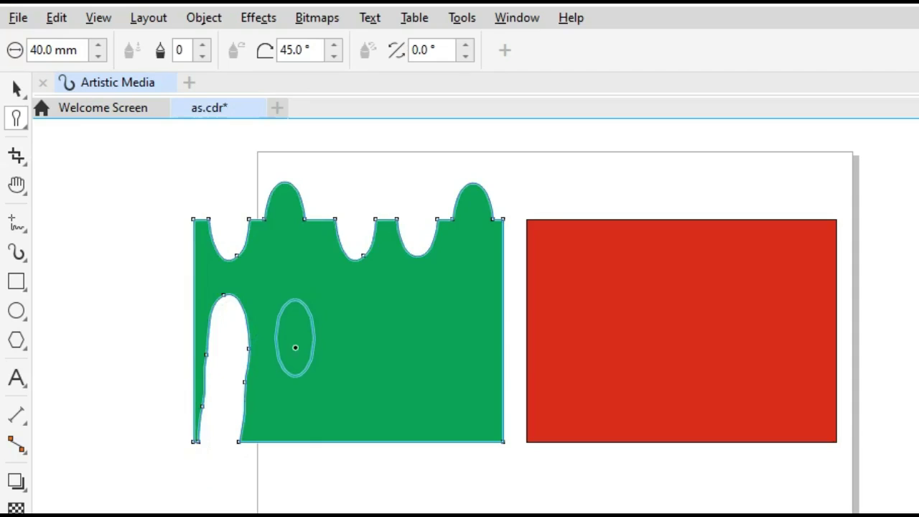
drag(296, 416, 298, 498)
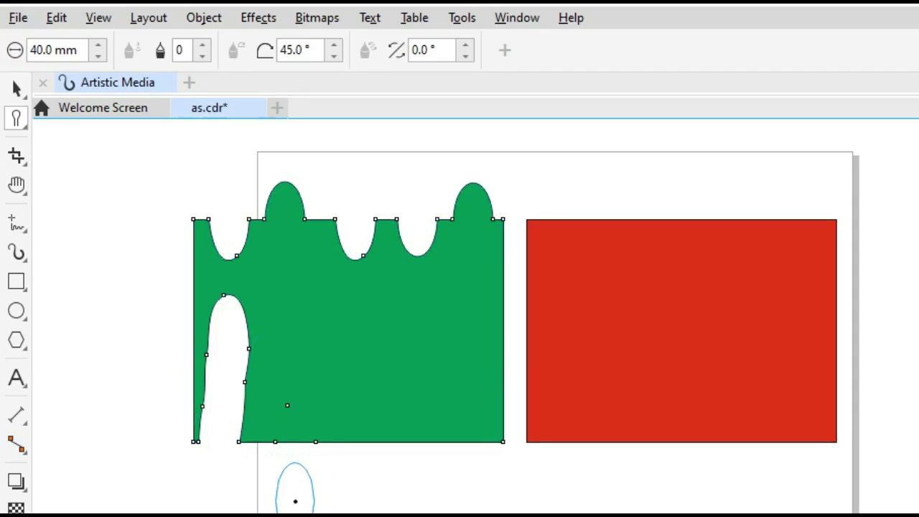
drag(352, 419, 349, 508)
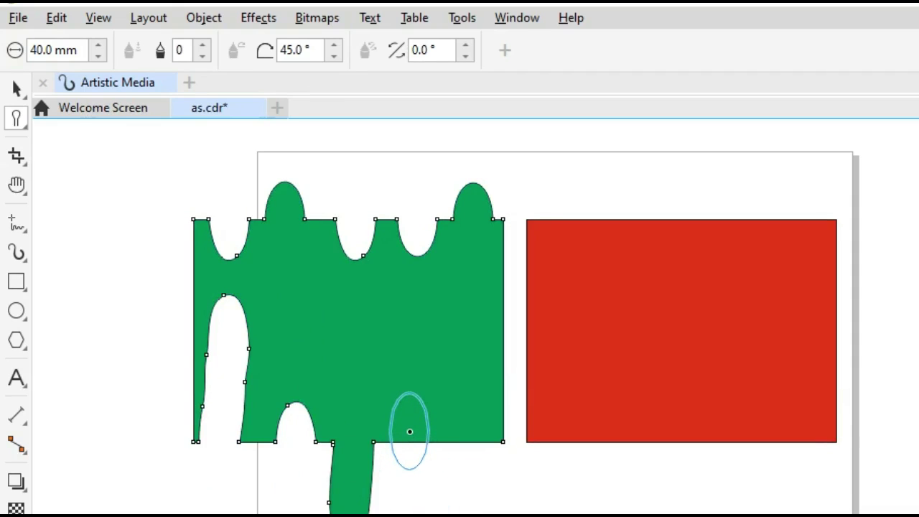
mouse_move(409, 432)
mouse_down()
mouse_move(462, 444)
mouse_move(458, 438)
mouse_move(455, 487)
mouse_up()
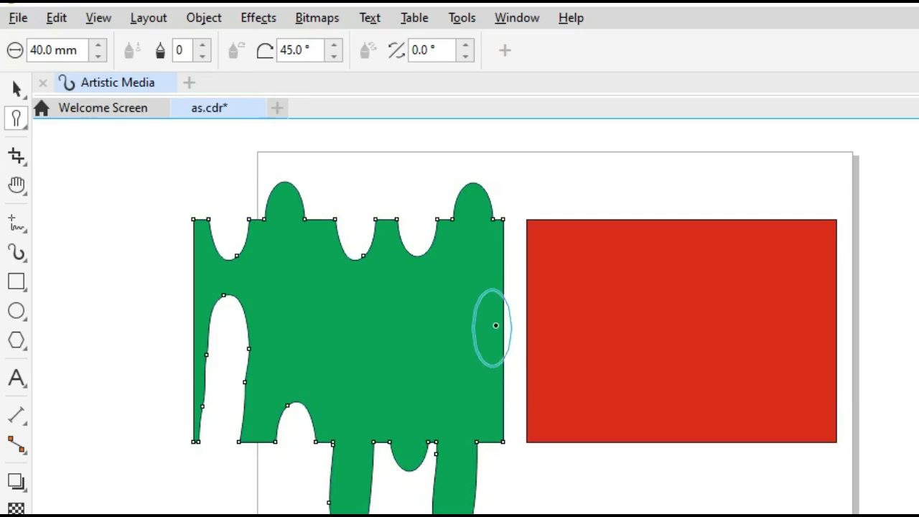
drag(508, 328, 375, 329)
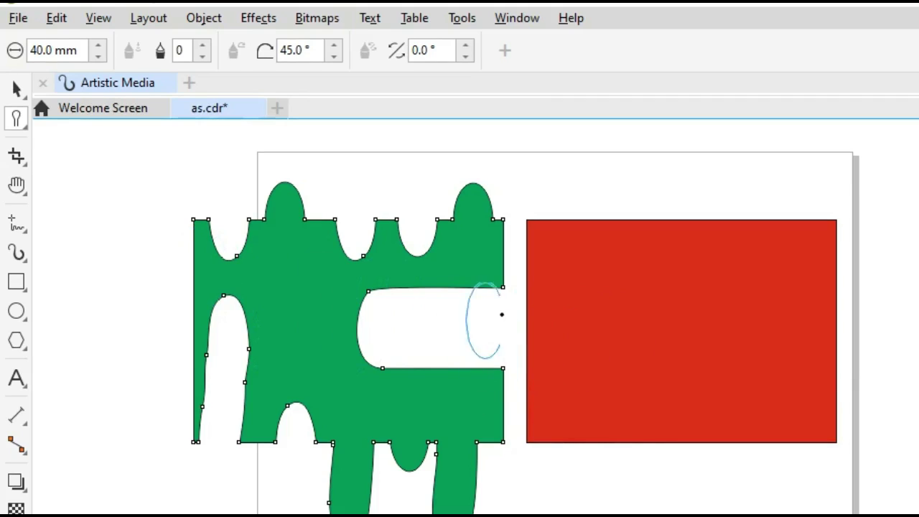
Step: Undo all the Smudge edits on the green shape
key(ctrl+z)
key(ctrl+z)
key(ctrl+z)
key(ctrl+z)
key(ctrl+z)
key(ctrl+z)
key(ctrl+z)
key(ctrl+z)
key(ctrl+z)
key(ctrl+z)
key(ctrl+z)
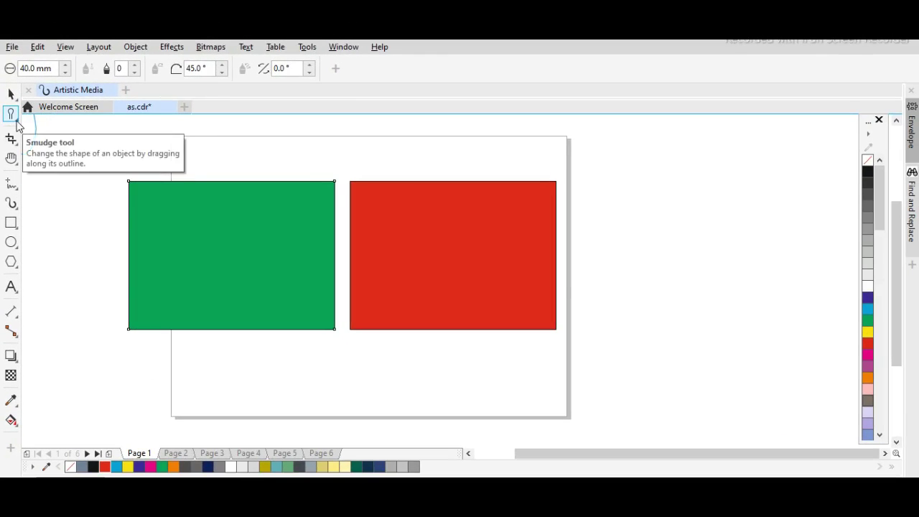
Step: Switch to the Roughen tool and roughen the green rectangle's top edge into wide zigzag spikes along its full length
click(16, 119)
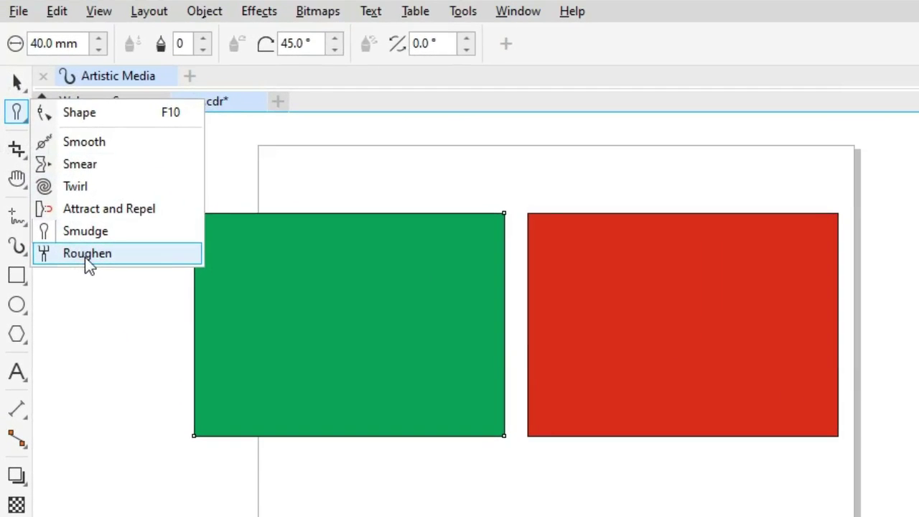
click(86, 256)
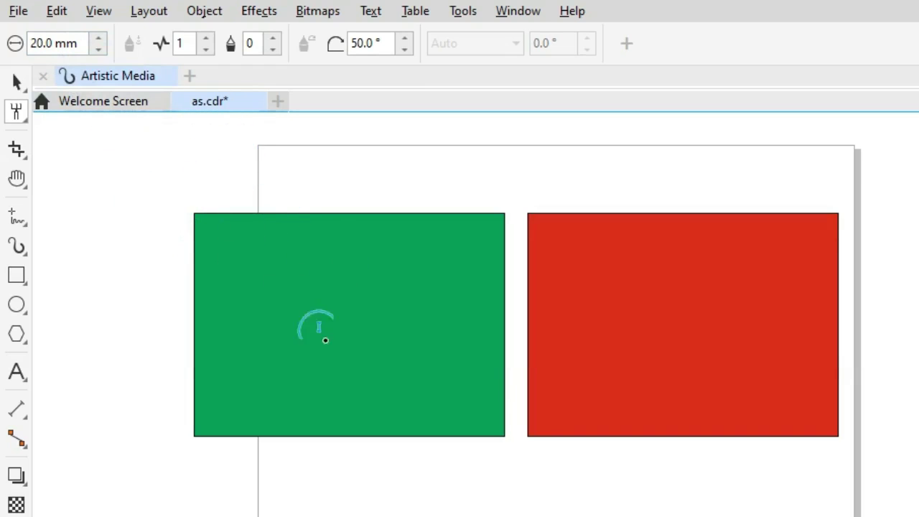
click(373, 325)
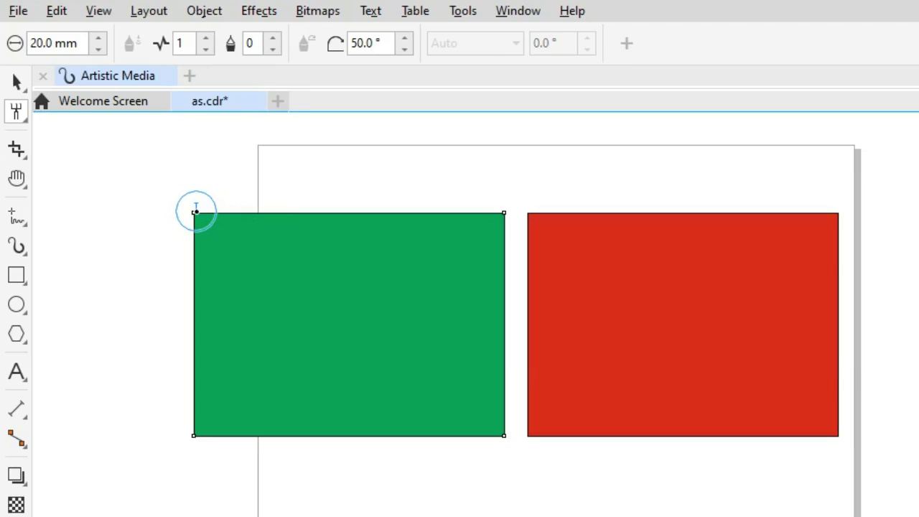
drag(261, 215, 495, 209)
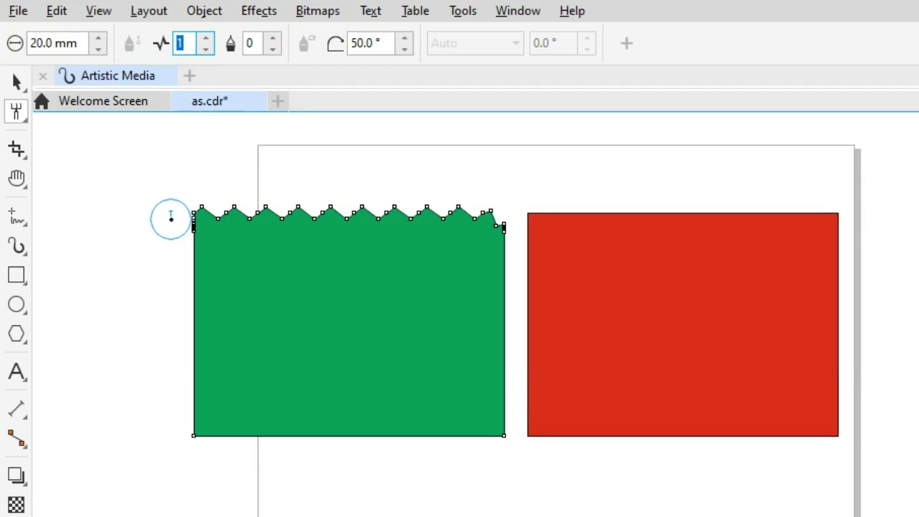
Step: Set the spike frequency to 3 and roughen the red rectangle's top edge
key(Return)
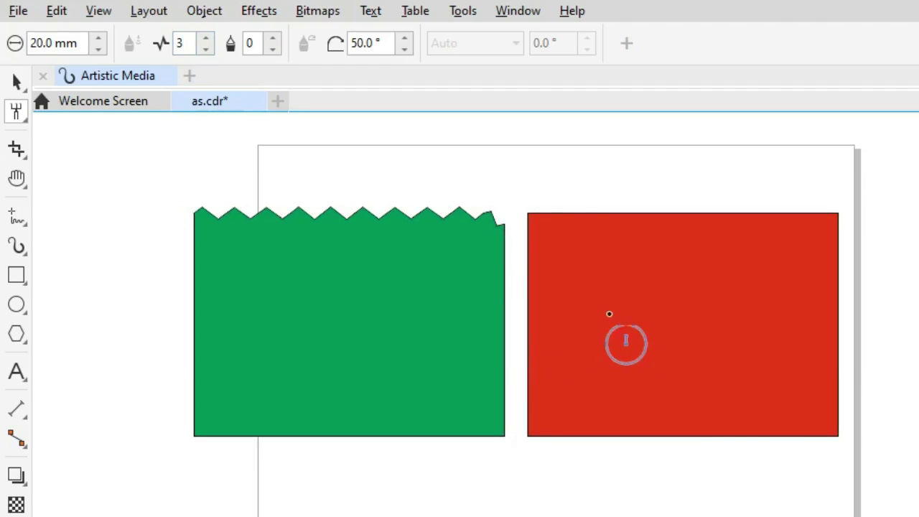
click(549, 215)
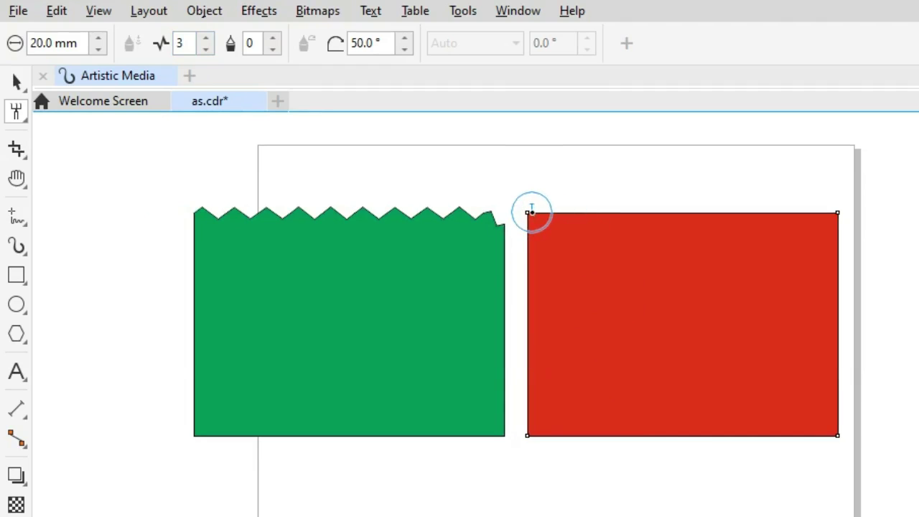
drag(530, 212, 785, 215)
drag(806, 215, 807, 216)
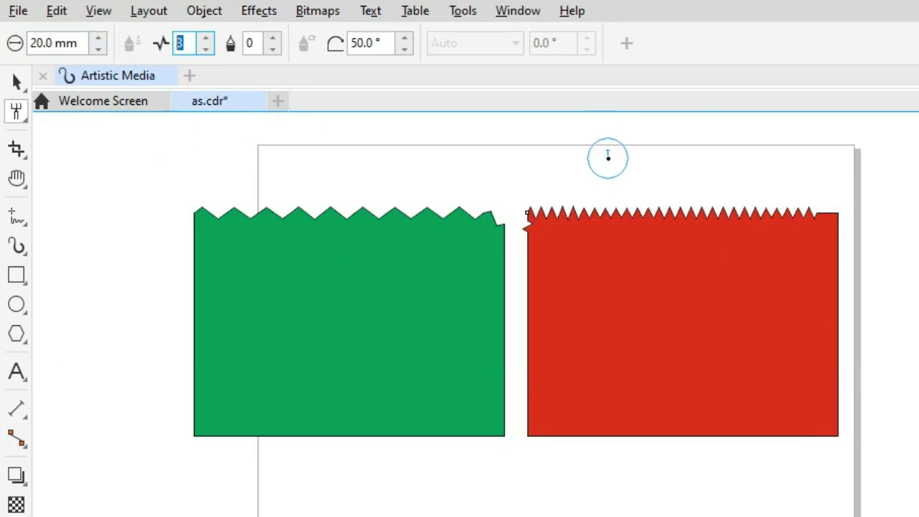
Step: Set the spike frequency to 5 and roughen the red rectangle's bottom edge
text(5)
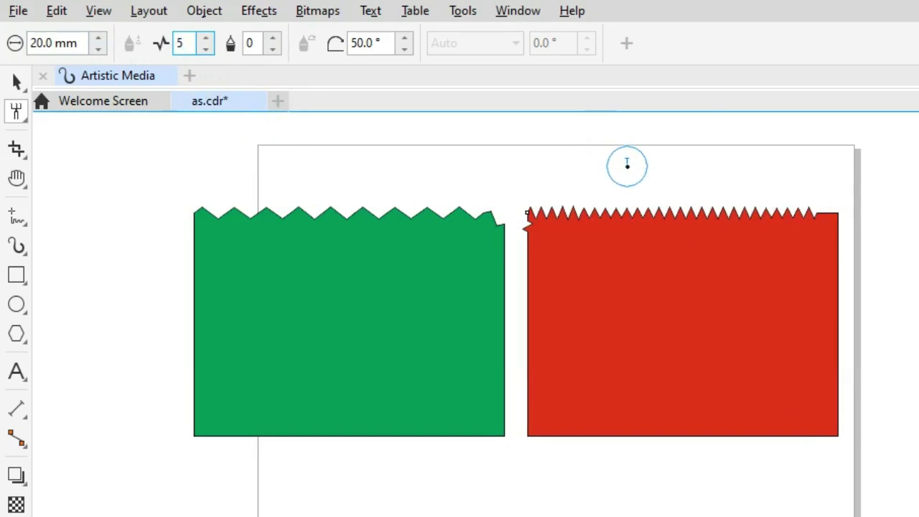
key(Return)
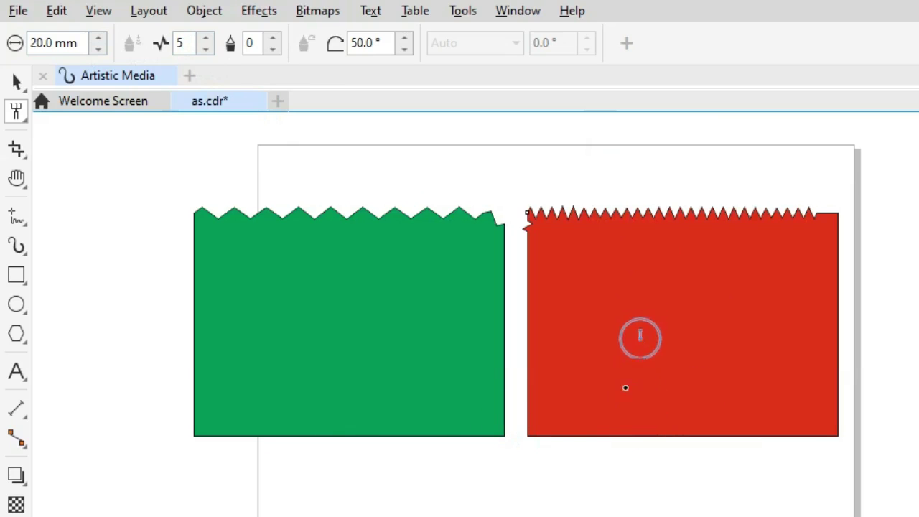
drag(532, 442, 844, 434)
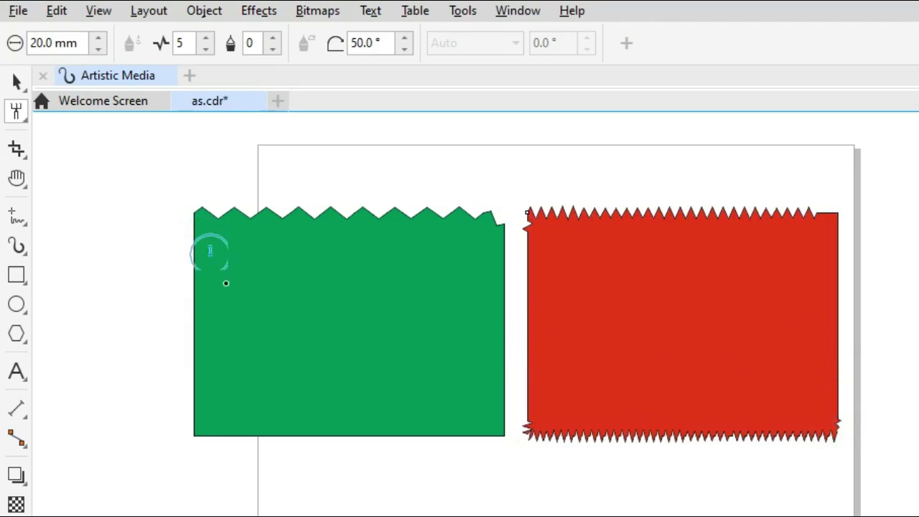
Step: Roughen the green shape's left and right edges from below the top corners down to the bottom corners
click(313, 321)
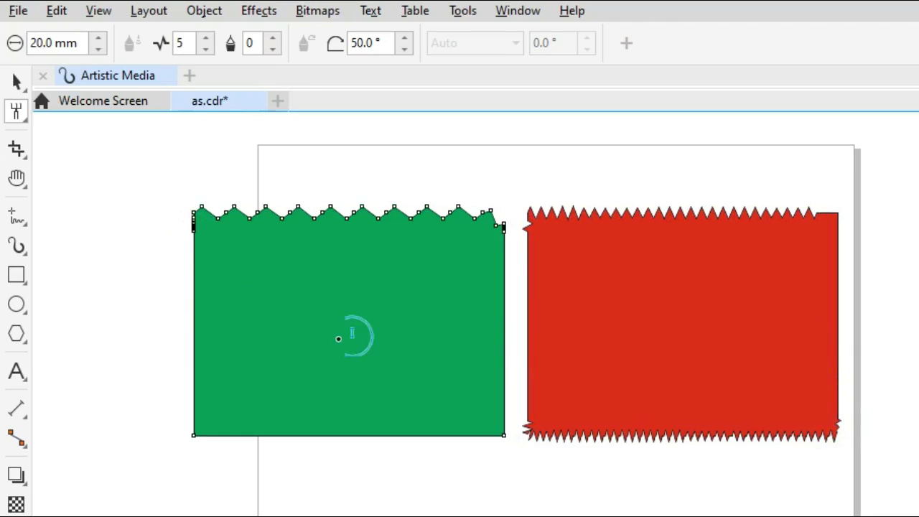
drag(191, 245, 187, 425)
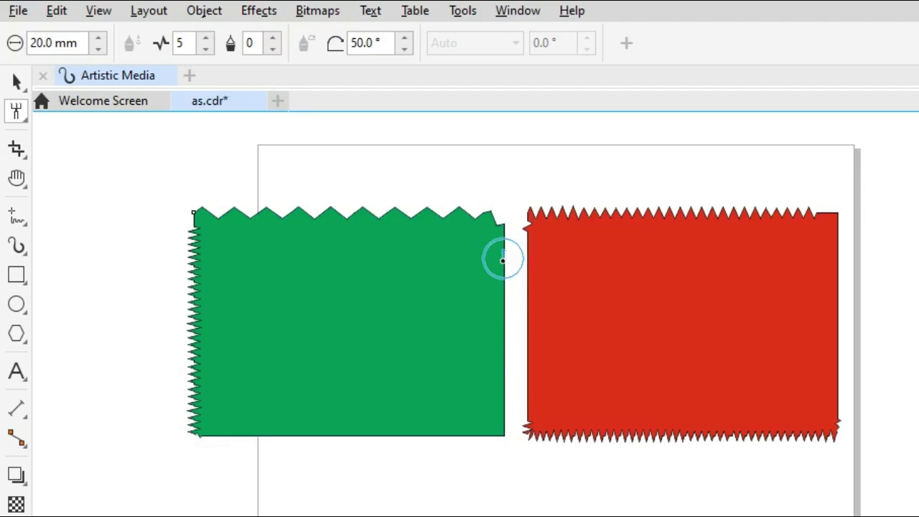
drag(503, 260, 500, 425)
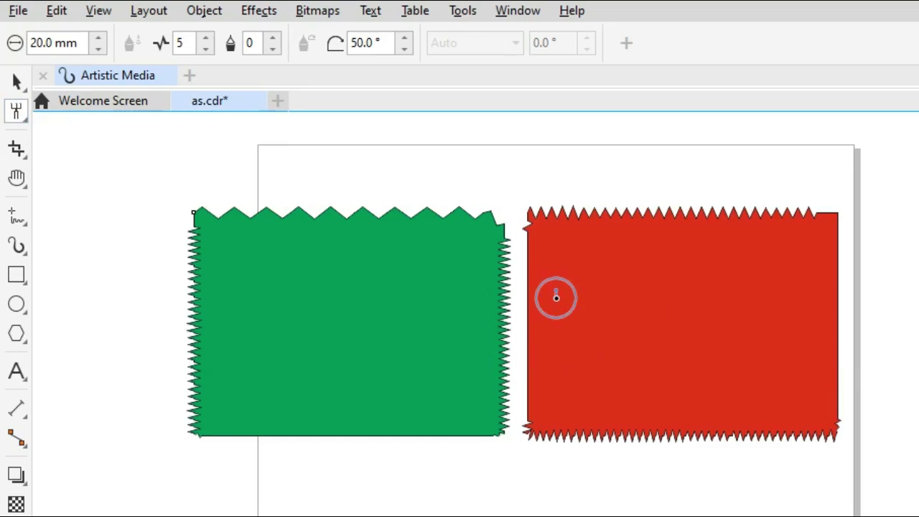
Step: Undo all the Roughen edits on both the green and red shapes
key(ctrl+z)
key(ctrl+z)
key(ctrl+z)
key(ctrl+z)
key(ctrl+z)
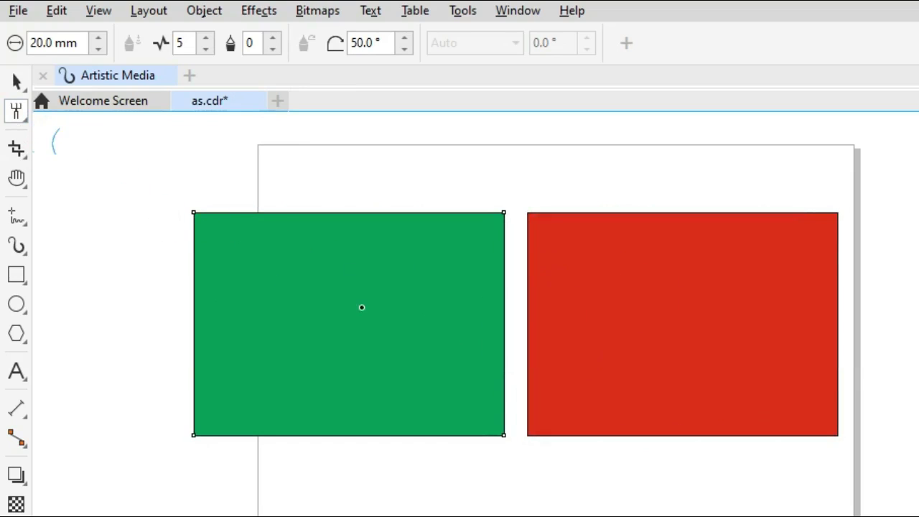
Step: Set the Roughen nib size to 30 mm and the spike frequency to 6, and roughen the green rectangle's top and bottom edges
click(63, 41)
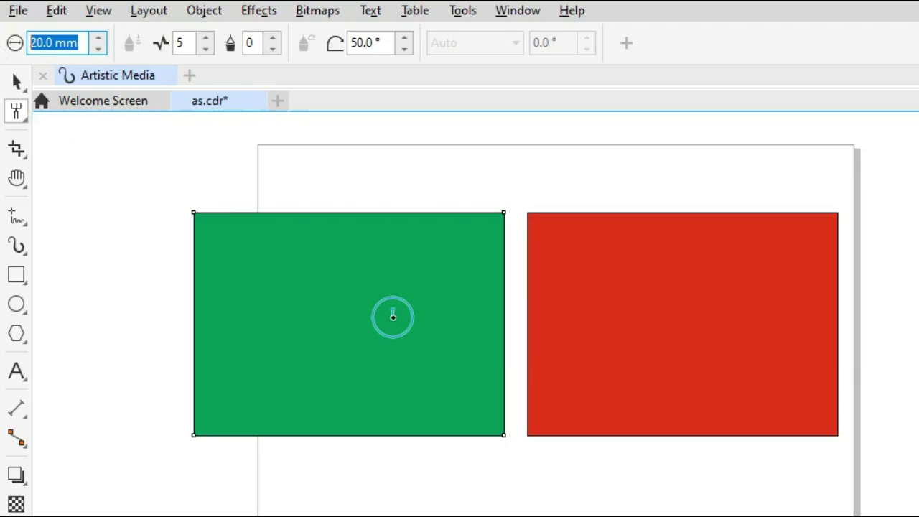
text(30)
key(Return)
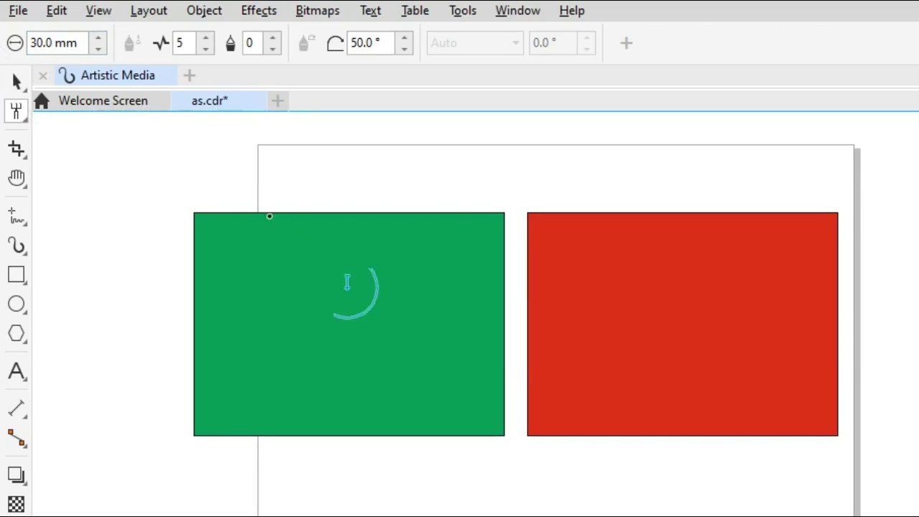
click(178, 43)
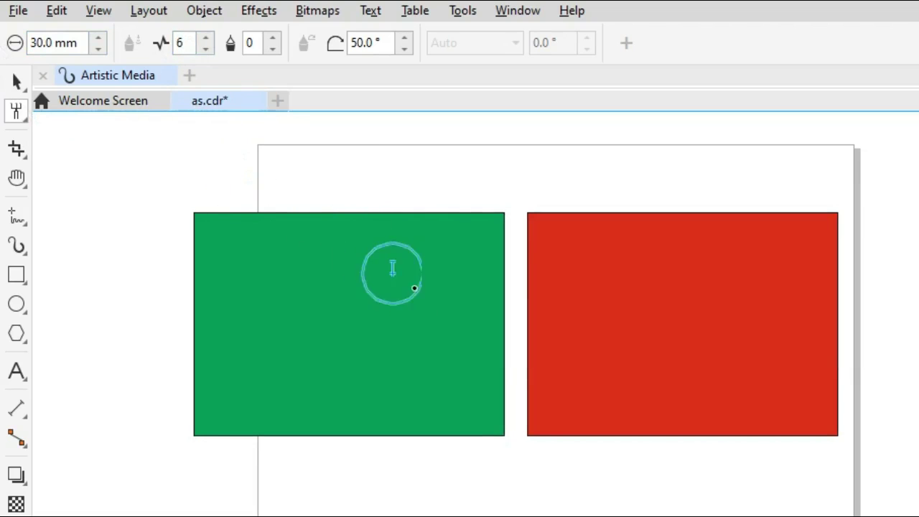
click(279, 279)
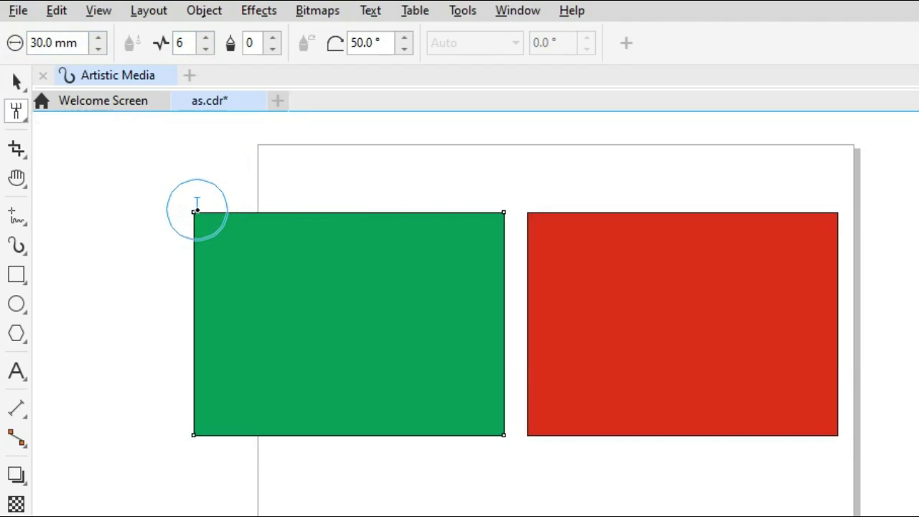
drag(197, 210, 511, 215)
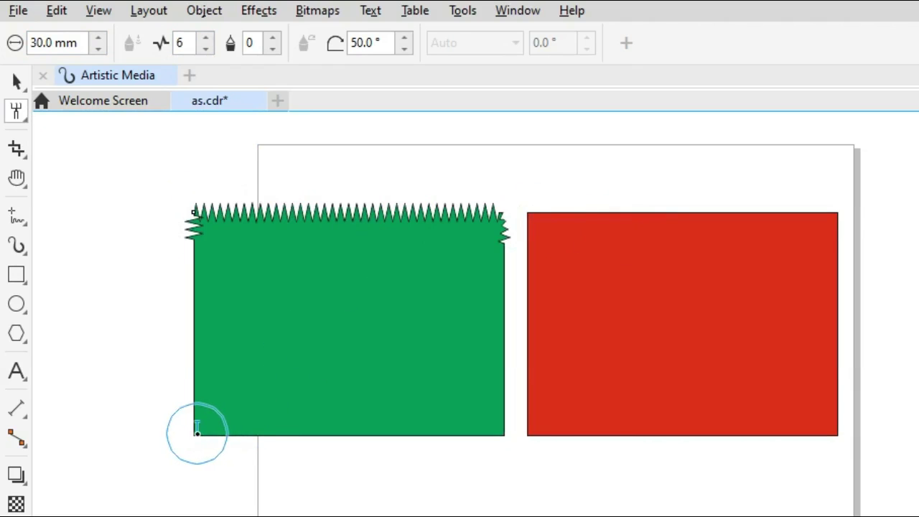
drag(197, 431, 485, 438)
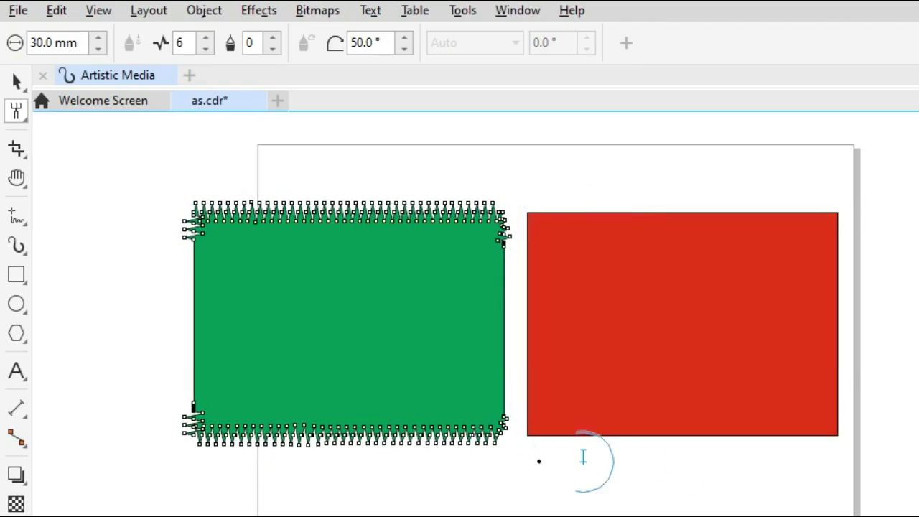
Step: Set the Roughen nib size to 40 mm and roughen the red rectangle's top edge from corner to corner
click(661, 310)
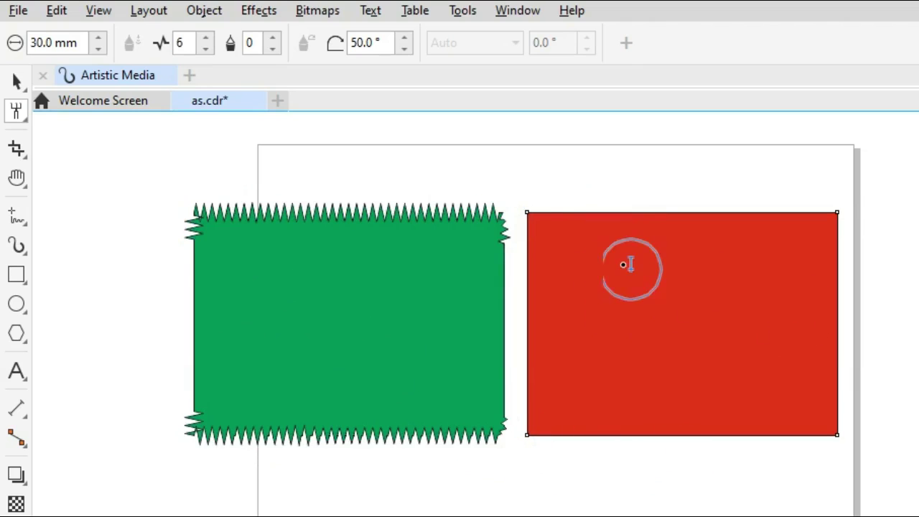
click(82, 43)
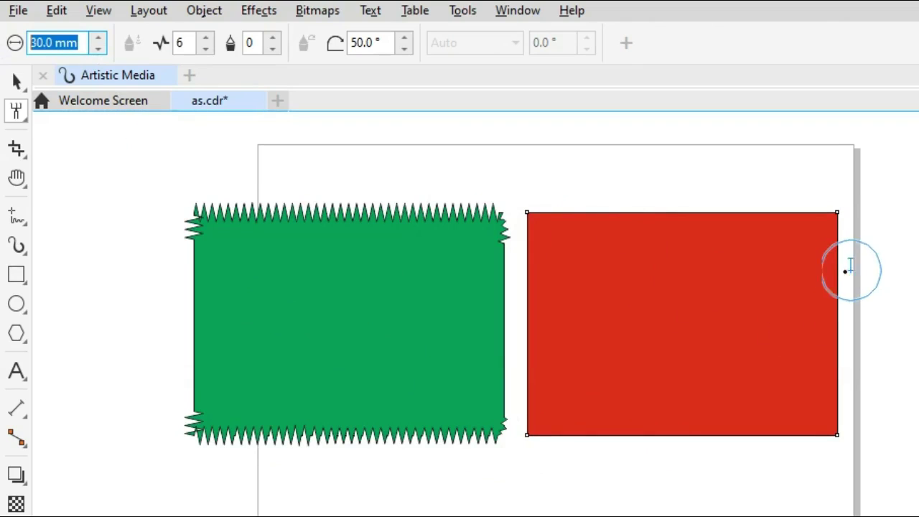
text(40)
key(Return)
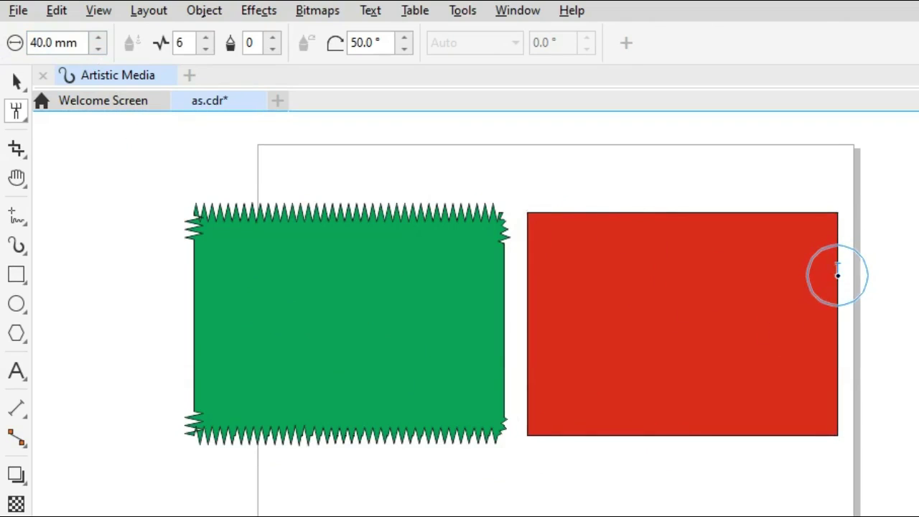
click(650, 292)
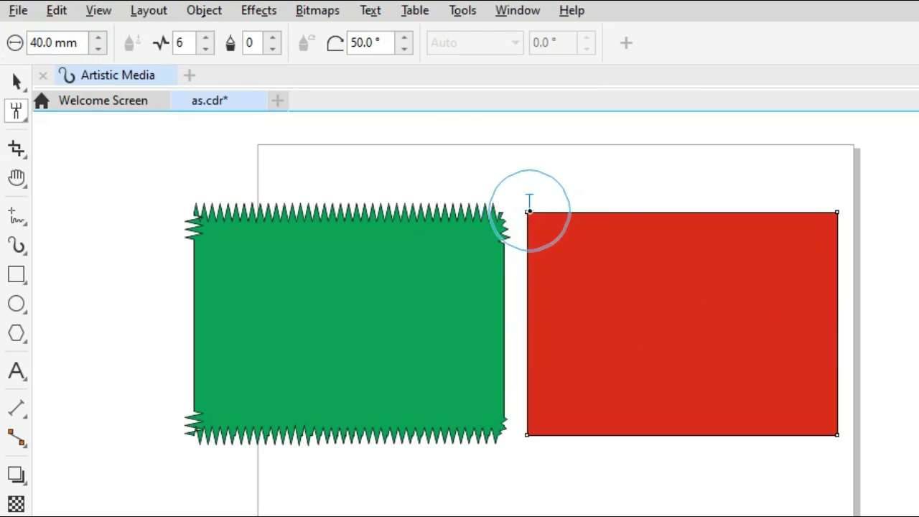
drag(529, 208, 842, 203)
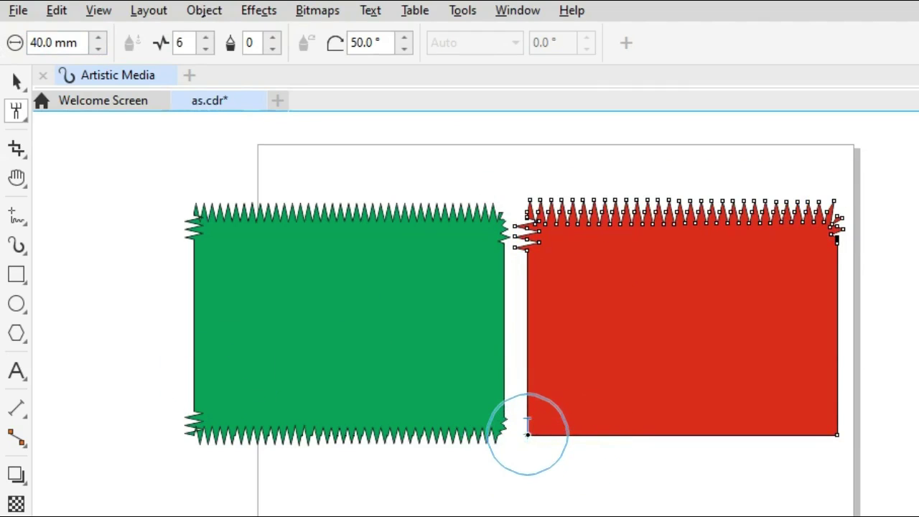
Step: Roughen the red rectangle's bottom edge, undoing the first stroke and redoing it, and leave the shape deselected
mouse_move(527, 434)
mouse_down()
mouse_move(723, 428)
mouse_move(861, 441)
mouse_up()
key(ctrl+z)
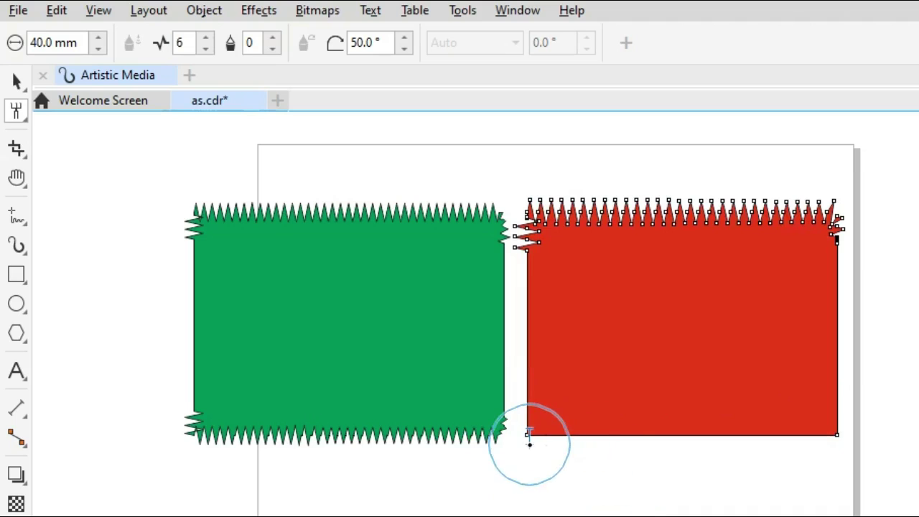
drag(530, 429, 803, 431)
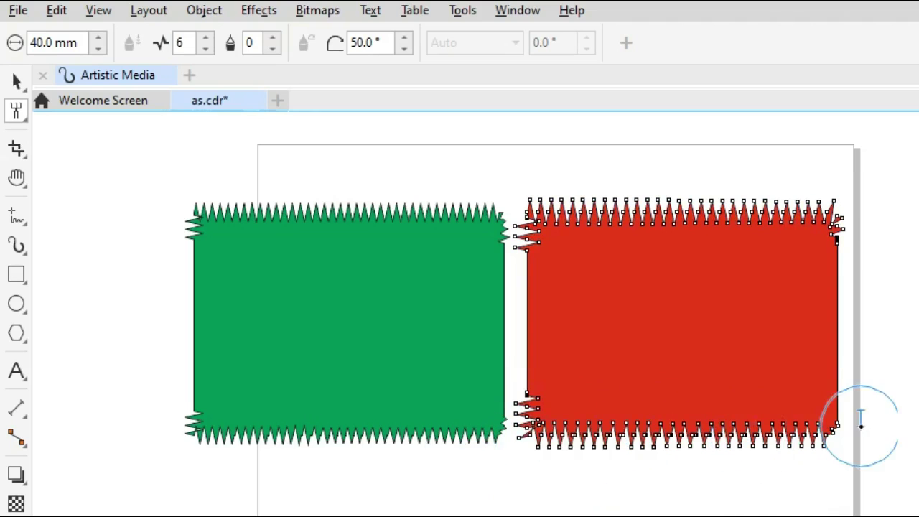
key(space)
key(Escape)
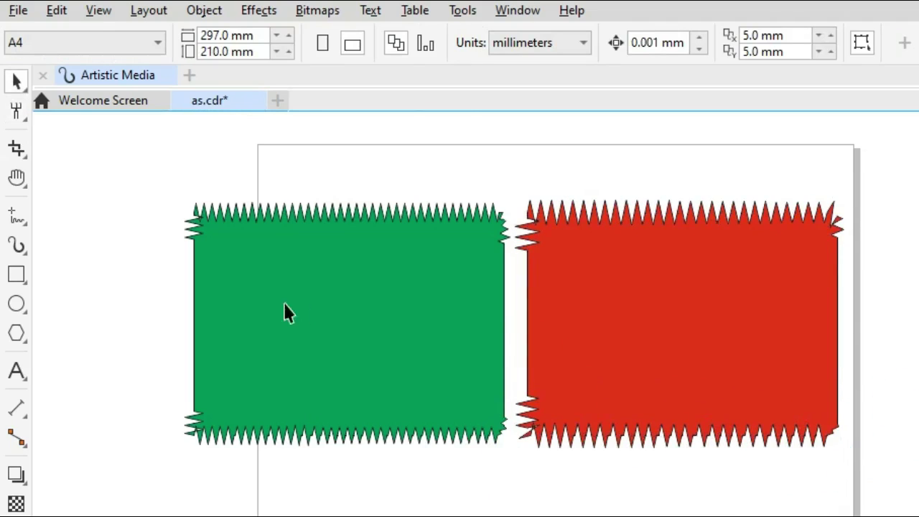